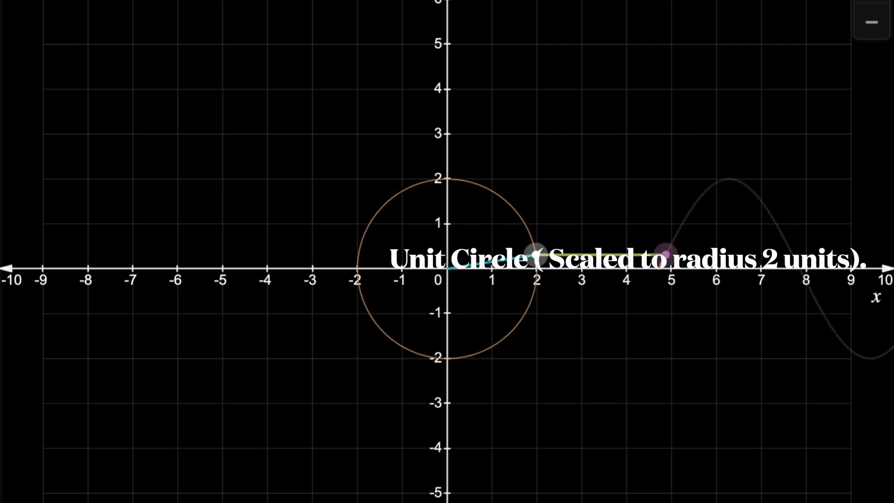
{"action": "left_click_drag", "start_coordinate": [604, 391], "coordinate": [402, 393]}
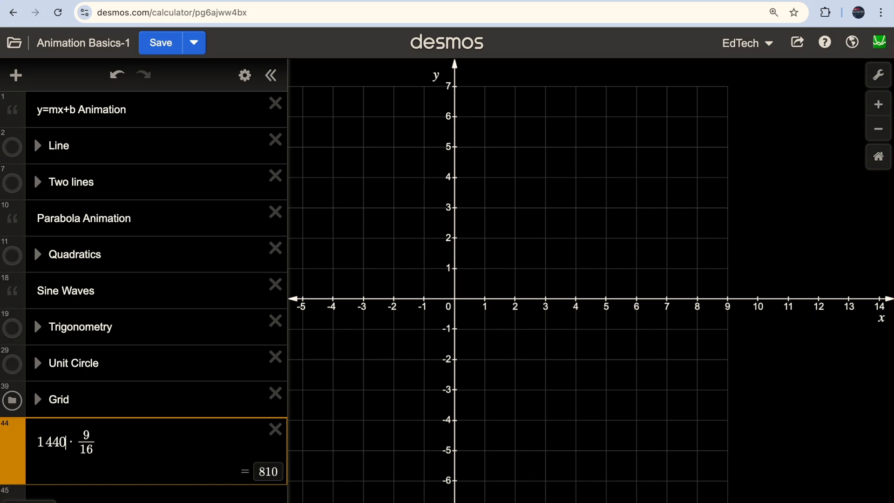
- Open a blank Desmos graphing calculator from desmos.com in a new browser tab
{"action": "key", "text": "super+t"}
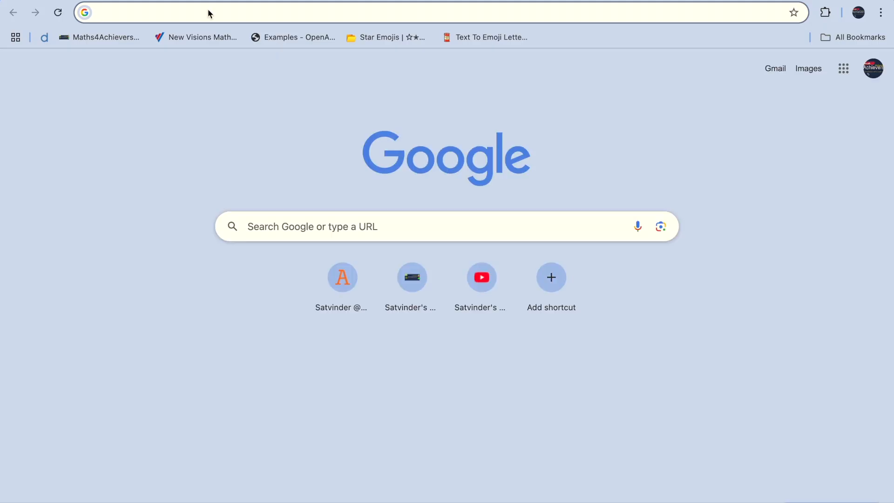
{"action": "left_click", "coordinate": [208, 9]}
{"action": "type", "text": "de"}
{"action": "key", "text": "Return"}
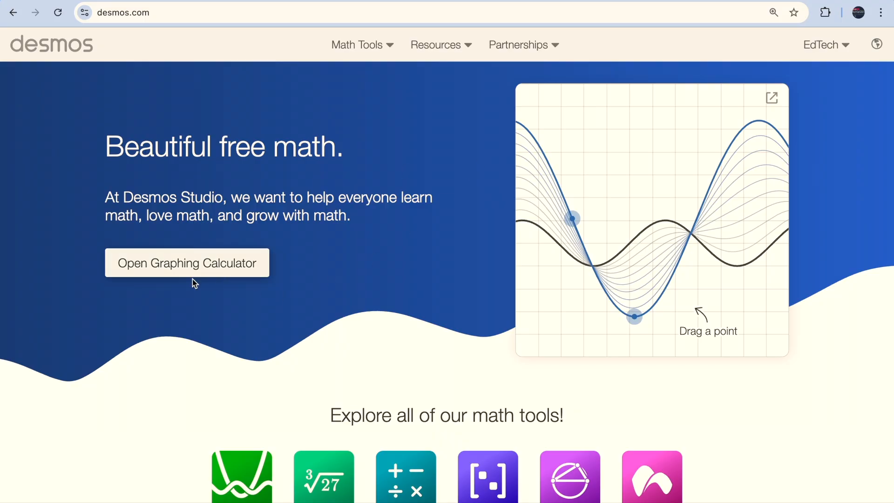
{"action": "left_click", "coordinate": [207, 271]}
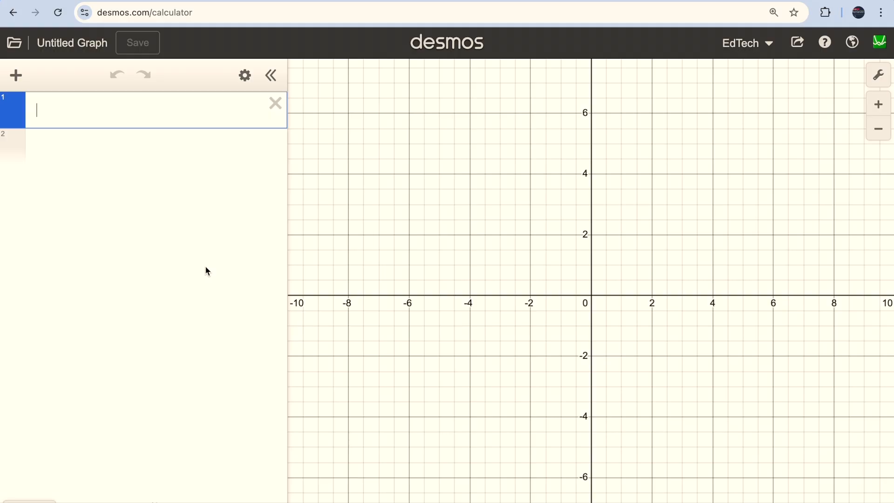
- Turn on reverse contrast for the graph and return to the first empty expression
{"action": "left_click", "coordinate": [881, 74]}
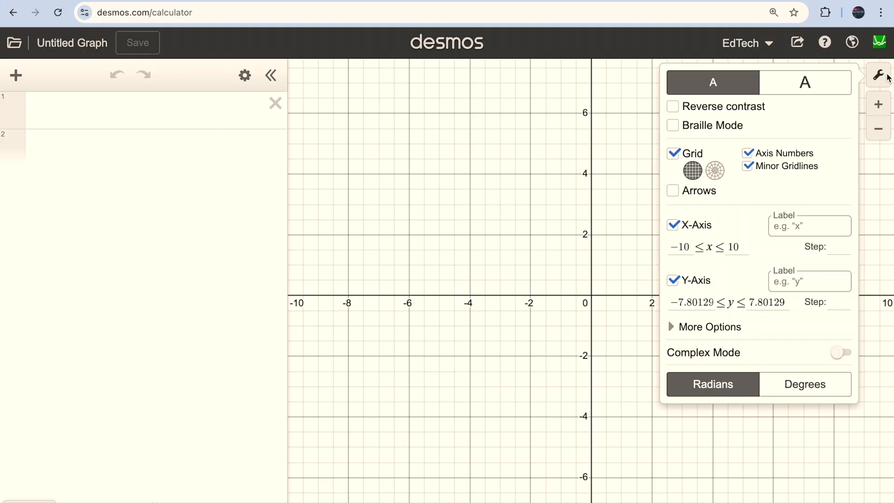
{"action": "left_click", "coordinate": [674, 108]}
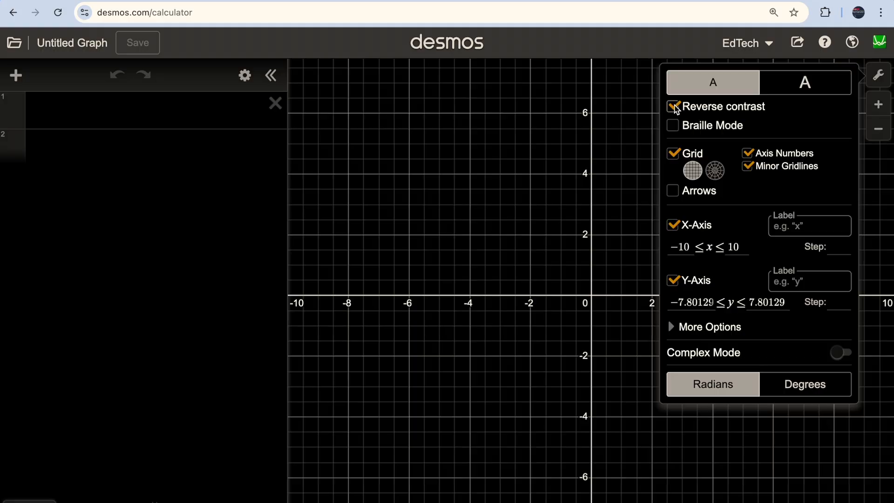
{"action": "left_click", "coordinate": [137, 127]}
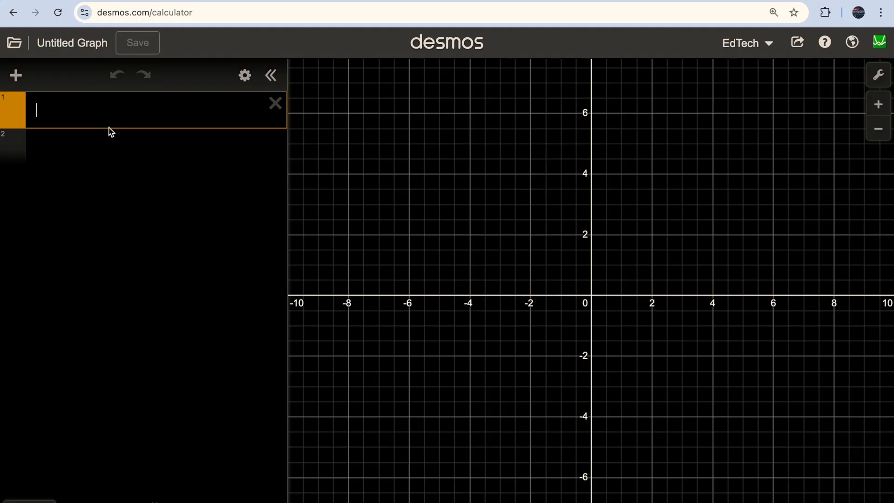
- Graph y = mx + b with sliders for m and b, and briefly play the m slider's animation
{"action": "type", "text": "y"}
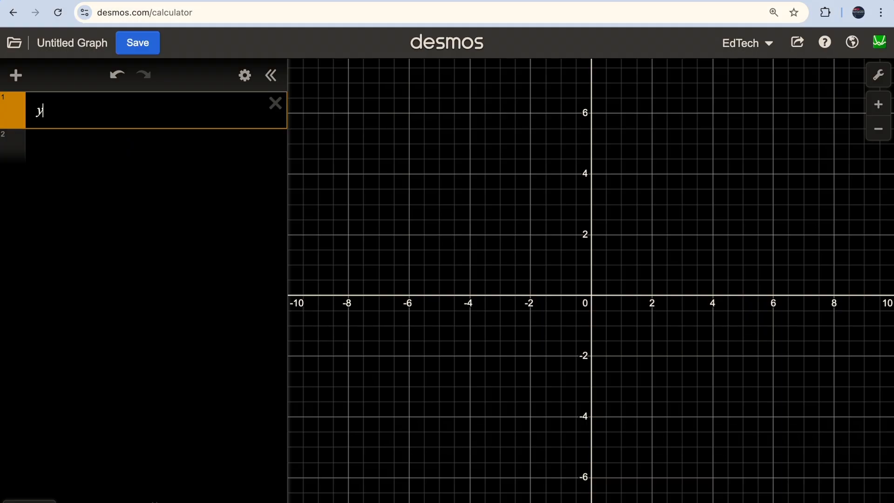
{"action": "type", "text": "=mx+b"}
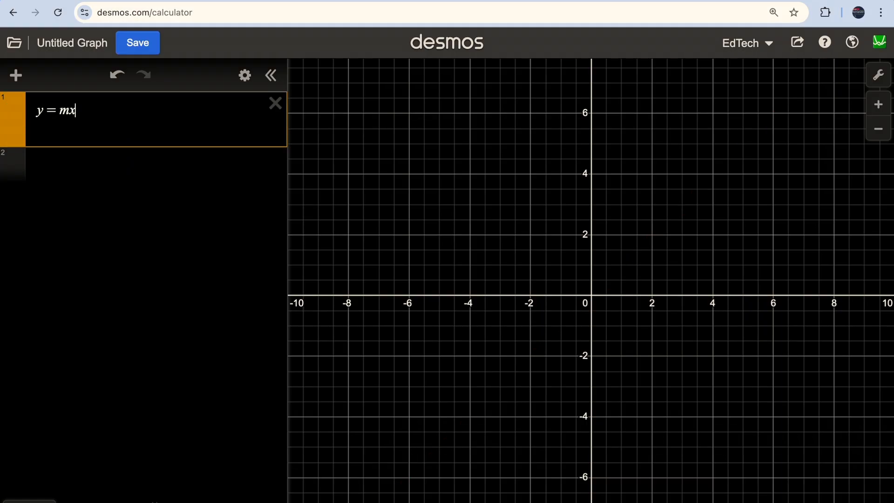
{"action": "key", "text": "Return"}
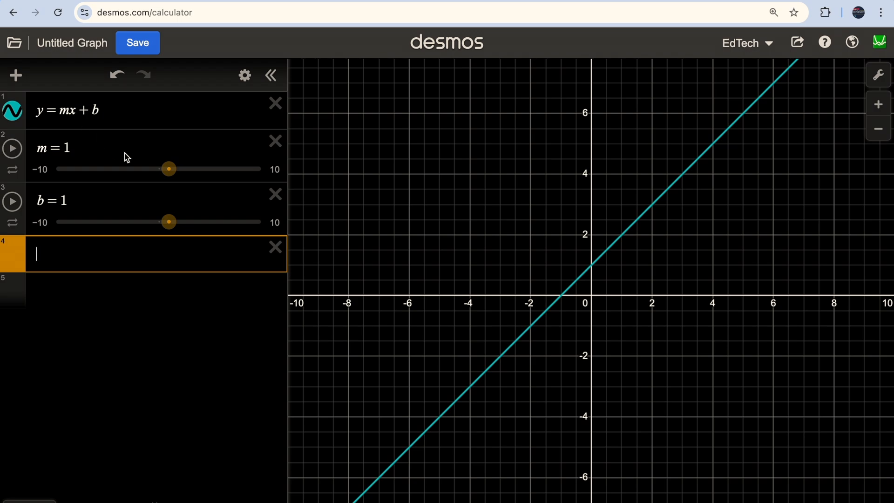
{"action": "left_click", "coordinate": [13, 149]}
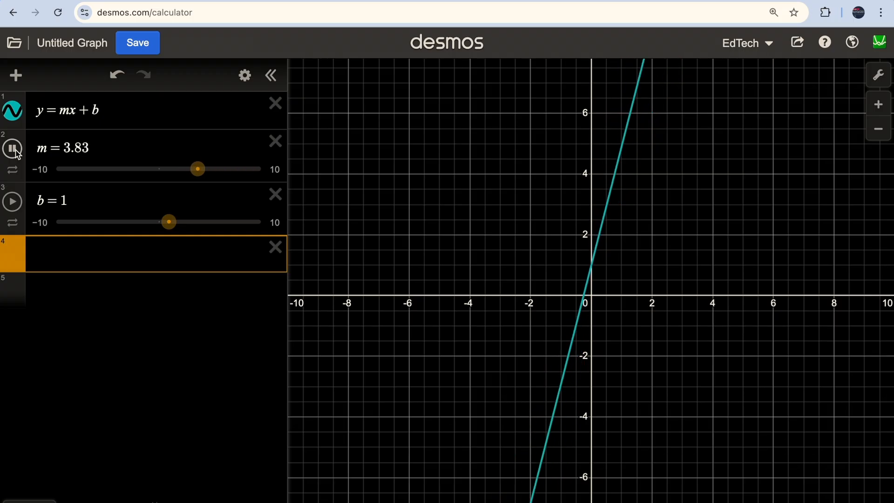
{"action": "left_click", "coordinate": [14, 150]}
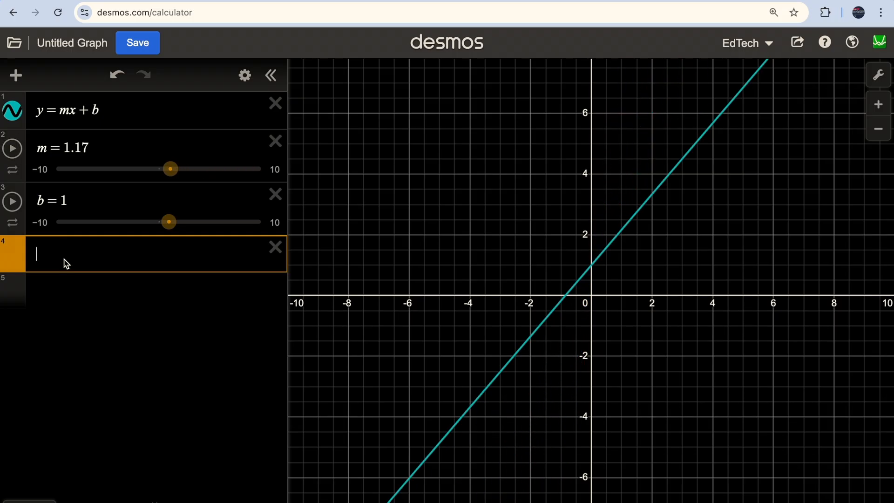
- Plot the point (4,2) as a new expression and turn on its label
{"action": "type", "text": "("}
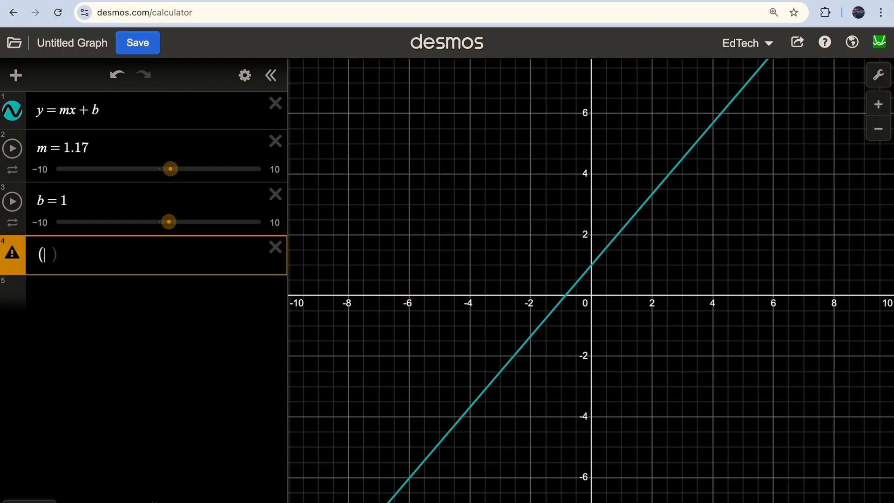
{"action": "type", "text": "4,2"}
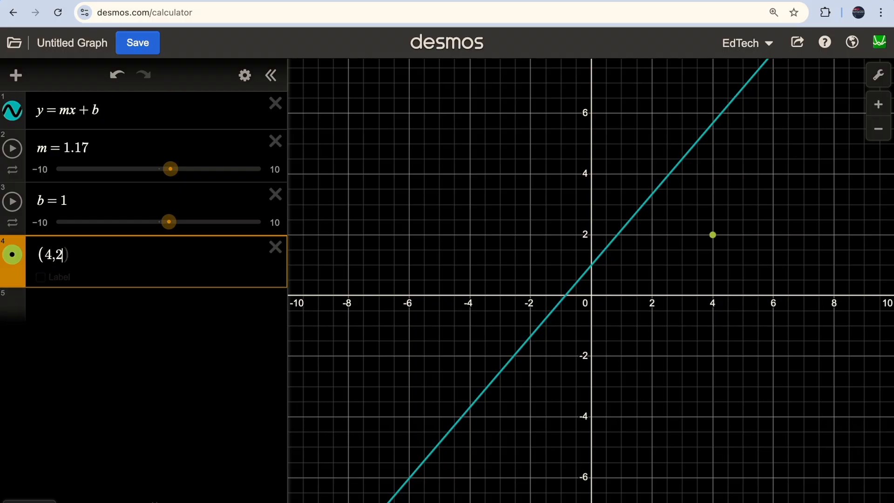
{"action": "left_click", "coordinate": [52, 281]}
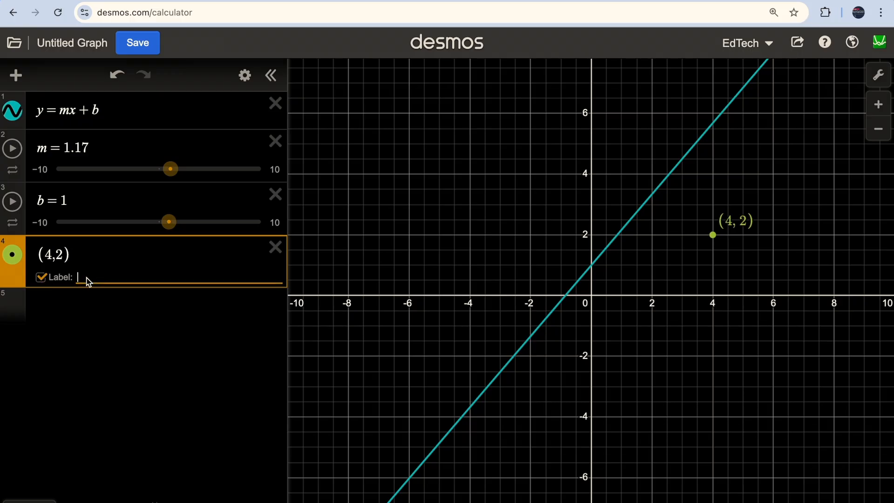
- Set the label of point (4,2) to `y=${m}x+${b}` so it reads the slider values, and start a new expression line
{"action": "type", "text": "`"}
{"action": "type", "text": "y="}
{"action": "type", "text": "$"}
{"action": "type", "text": "{"}
{"action": "type", "text": "m"}
{"action": "type", "text": "x"}
{"action": "type", "text": "+"}
{"action": "type", "text": "$"}
{"action": "type", "text": "{}"}
{"action": "type", "text": "b"}
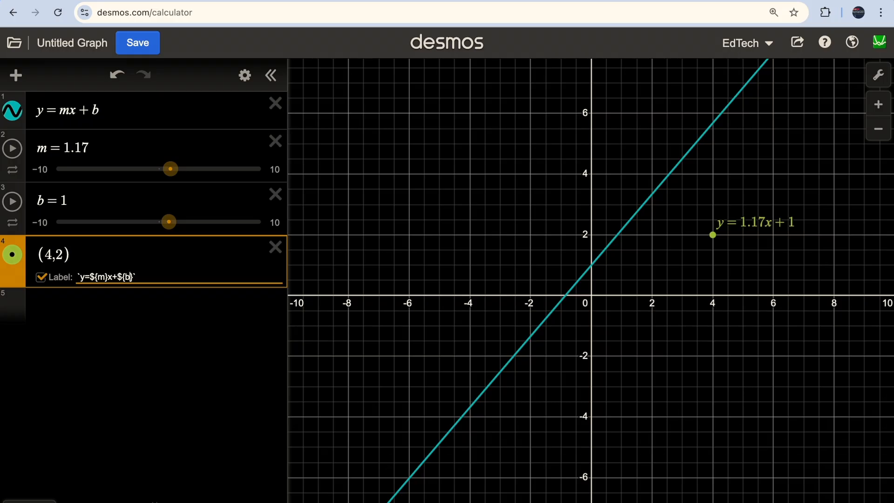
{"action": "key", "text": "Right"}
{"action": "key", "text": "Right"}
{"action": "left_click", "coordinate": [92, 304]}
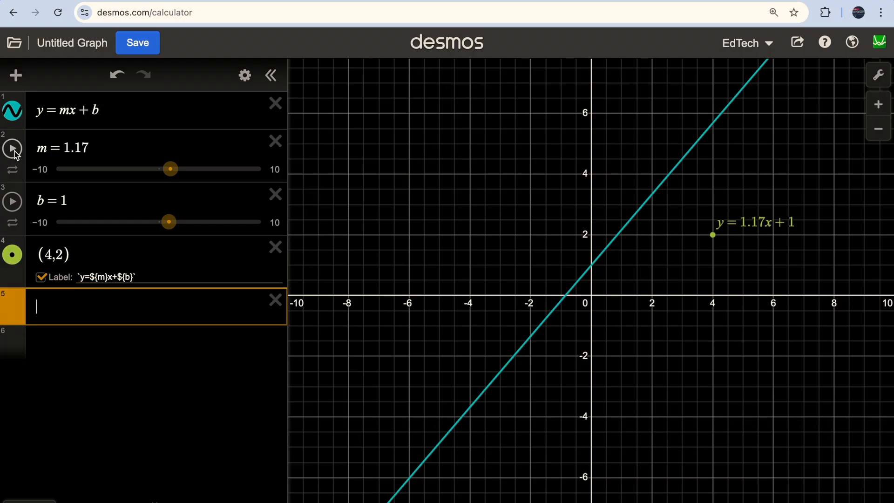
- Slow the m slider's animation to 0.5x speed, and play it briefly before pausing
{"action": "left_click", "coordinate": [12, 170]}
{"action": "left_click", "coordinate": [53, 235]}
{"action": "left_click", "coordinate": [53, 235]}
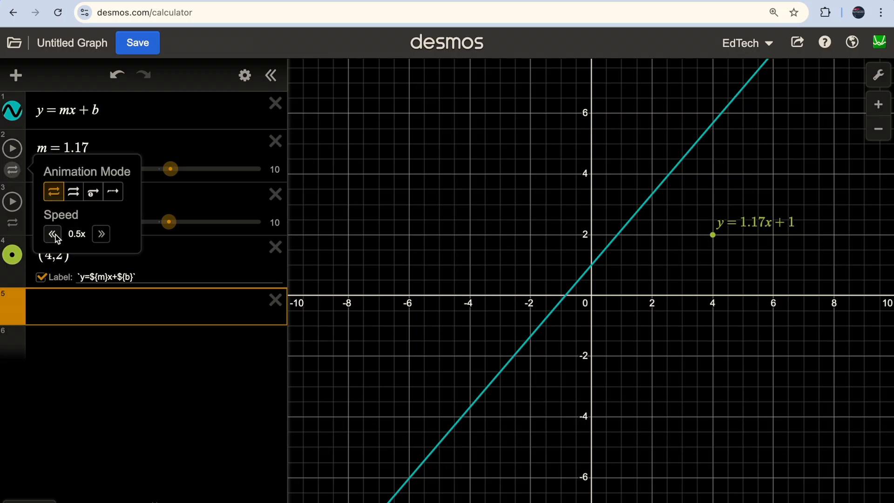
{"action": "left_click", "coordinate": [70, 309]}
{"action": "left_click", "coordinate": [15, 153]}
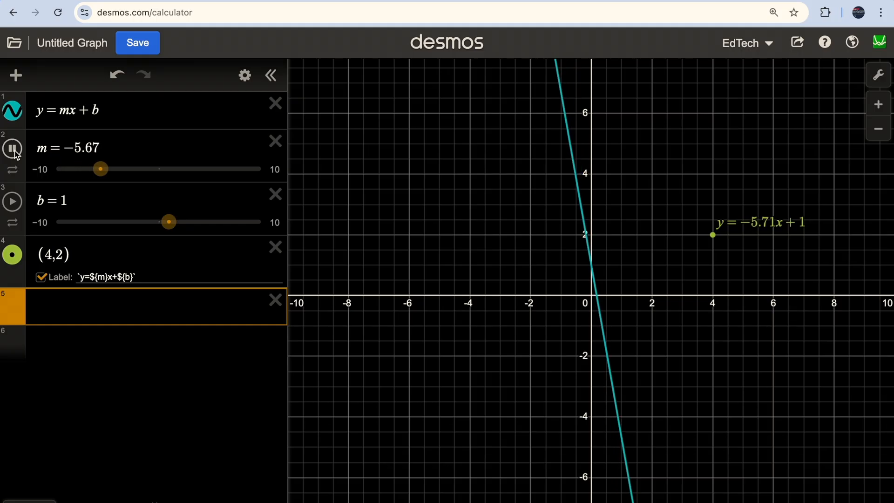
{"action": "left_click", "coordinate": [14, 151]}
- Limit the m slider to the range −2 to 2 with a step of 0.2
{"action": "left_click", "coordinate": [133, 149]}
{"action": "left_click", "coordinate": [47, 175]}
{"action": "type", "text": "-2"}
{"action": "key", "text": "Tab"}
{"action": "type", "text": "2"}
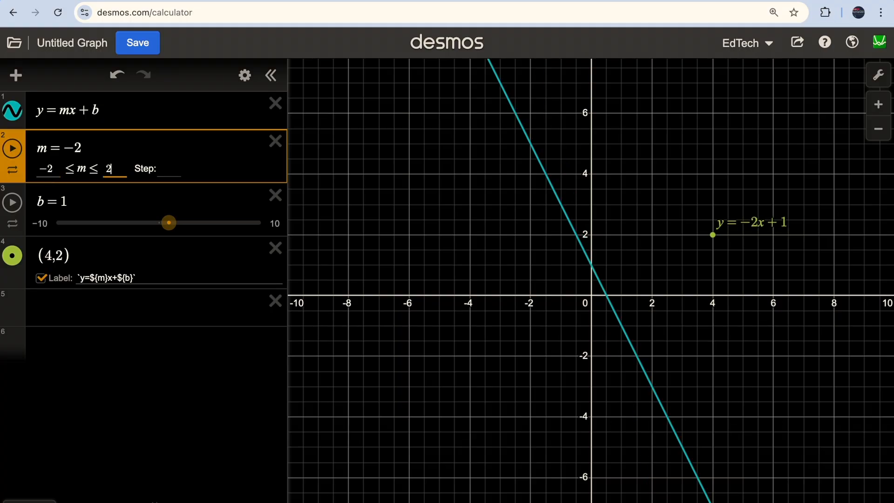
{"action": "left_click", "coordinate": [171, 168]}
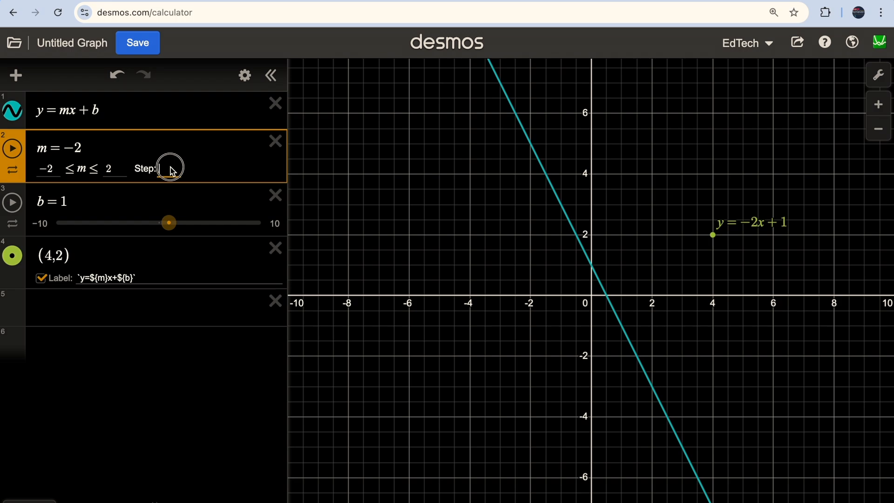
{"action": "type", "text": "0.2"}
{"action": "left_click", "coordinate": [84, 321]}
- Play and pause the m slider's animation, and do the same with the b slider's animation
{"action": "left_click", "coordinate": [13, 149]}
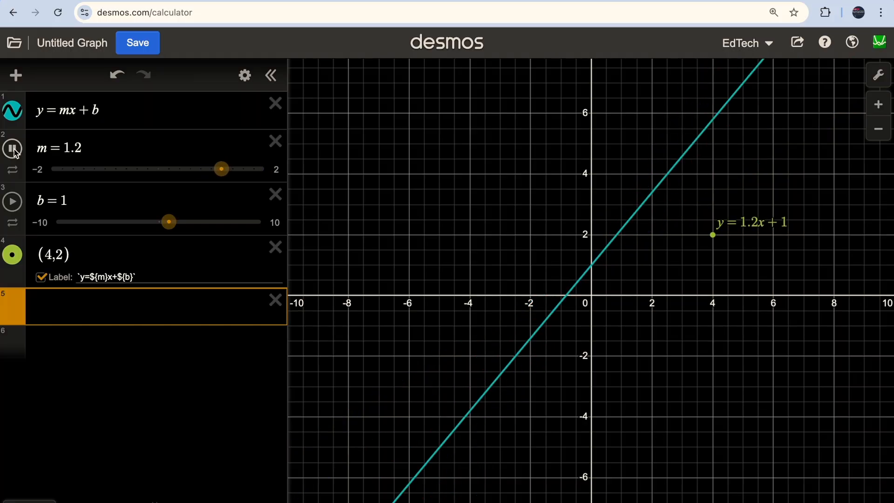
{"action": "left_click", "coordinate": [13, 149]}
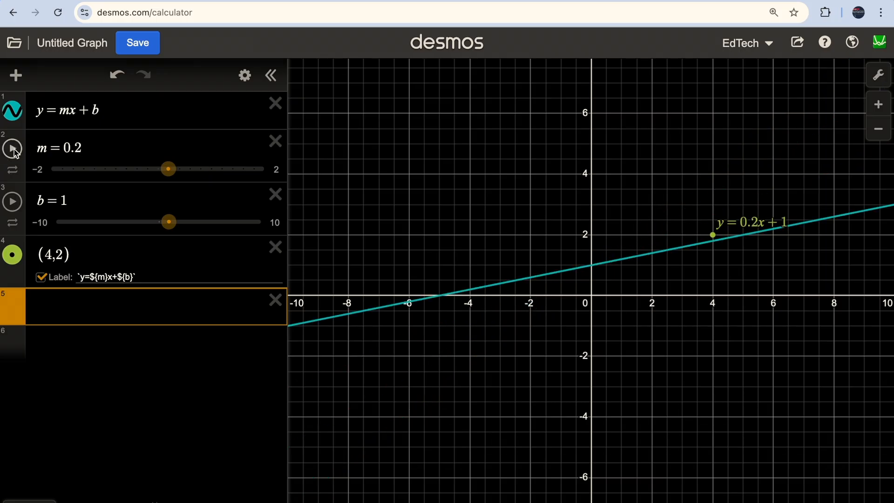
{"action": "left_click", "coordinate": [13, 203]}
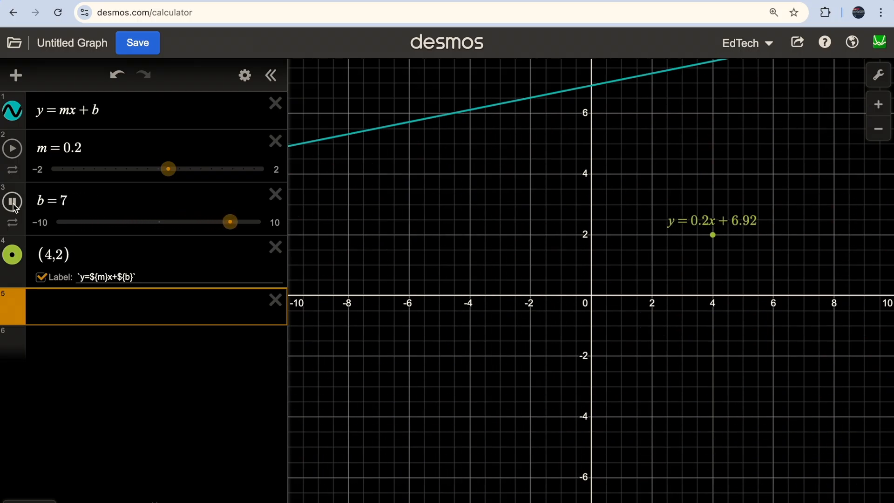
{"action": "left_click", "coordinate": [15, 208]}
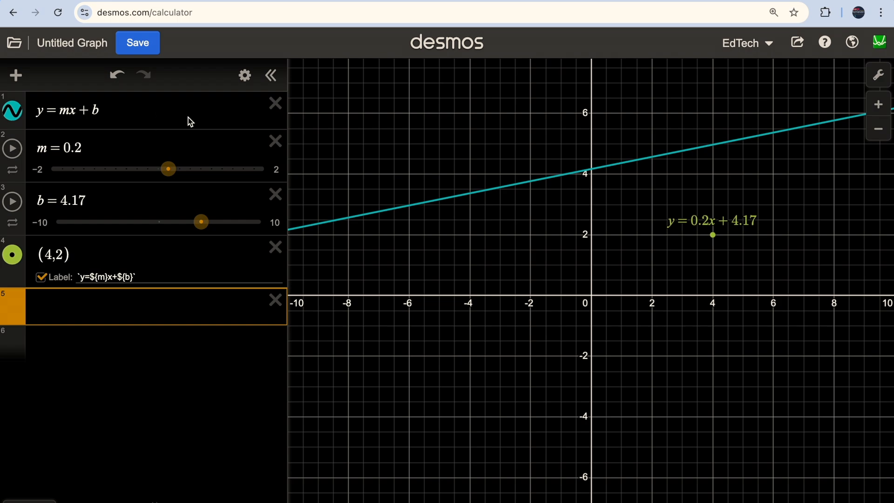
- Delete the line equation y = mx + b together with its m and b sliders, keeping the labelled point
{"action": "left_click", "coordinate": [276, 105]}
{"action": "left_click", "coordinate": [277, 104]}
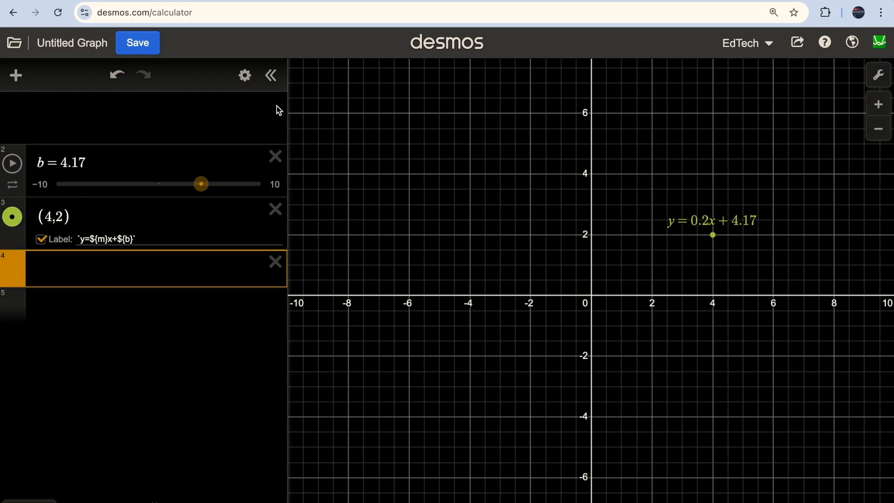
{"action": "left_click", "coordinate": [276, 103]}
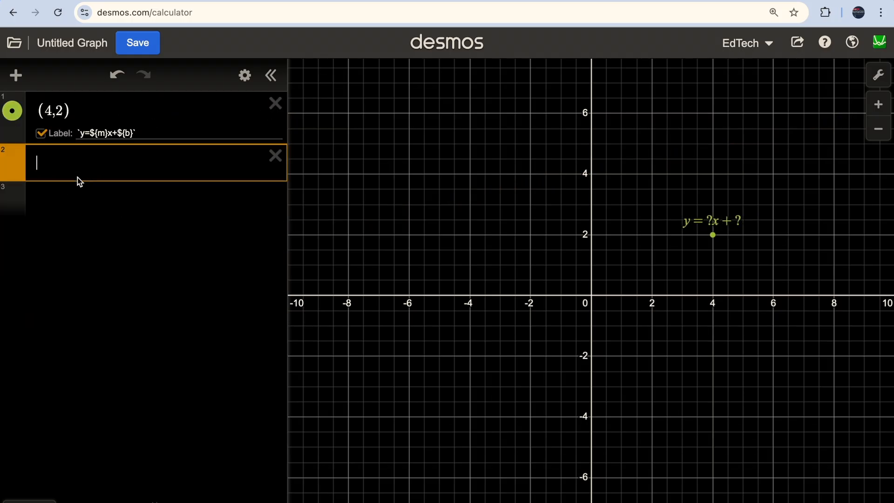
- Enter the quadratic equation y = ax^2 + bx + c in the empty expression below the point
{"action": "type", "text": "y="}
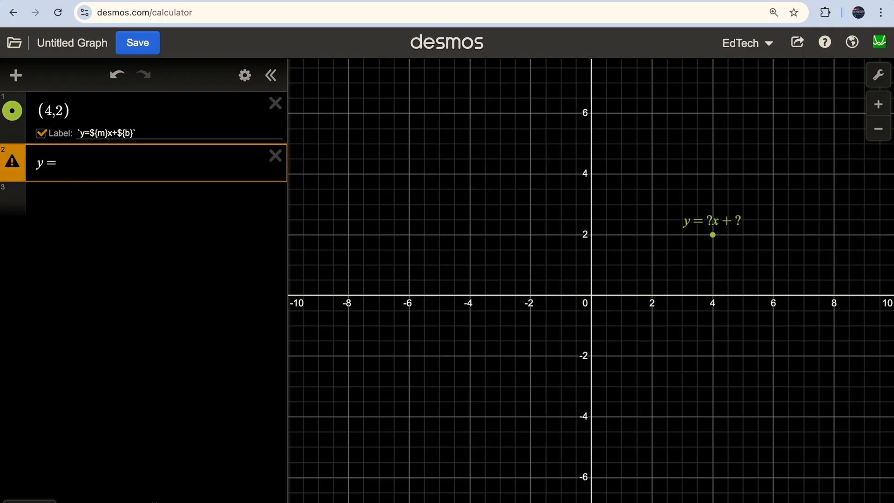
{"action": "type", "text": "a"}
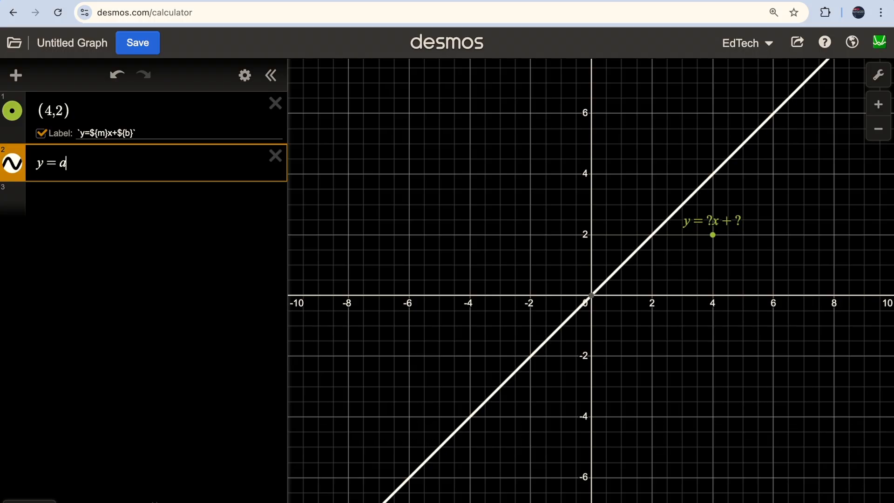
{"action": "type", "text": "x^2"}
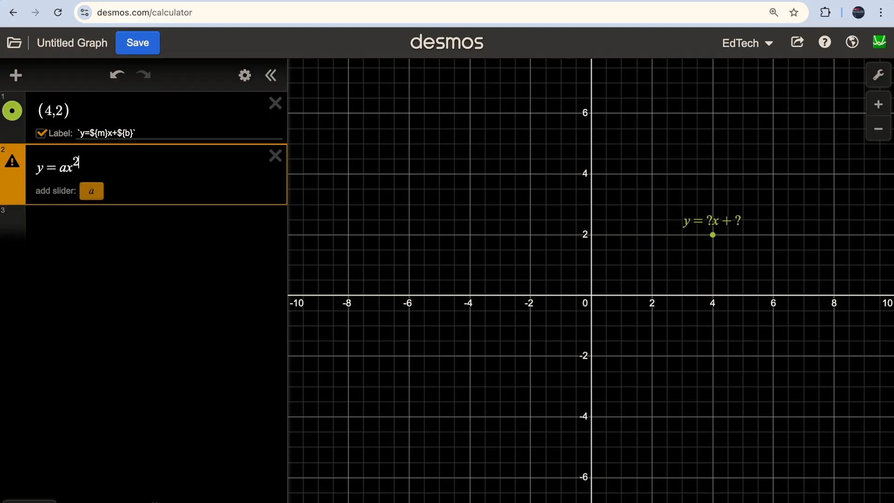
{"action": "key", "text": "Right"}
{"action": "type", "text": "+bx+c"}
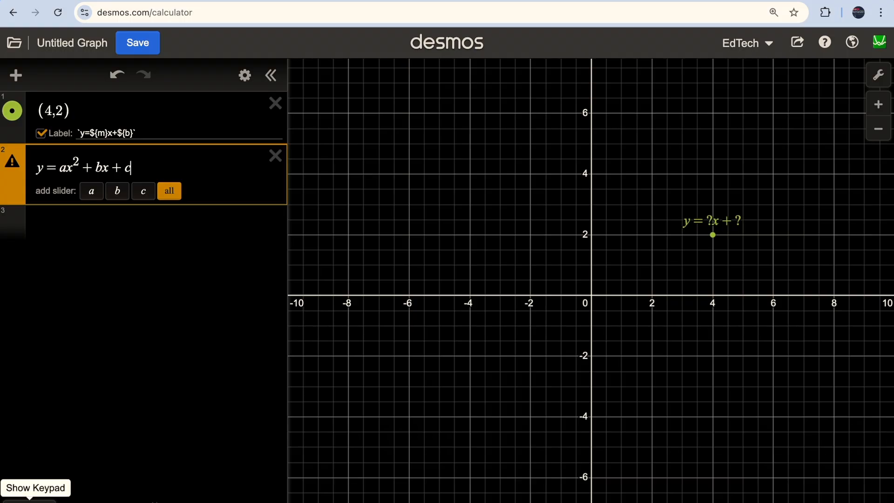
- View the number and letter layouts of the on-screen keypad, and append π to the end of the quadratic equation
{"action": "left_click", "coordinate": [29, 500]}
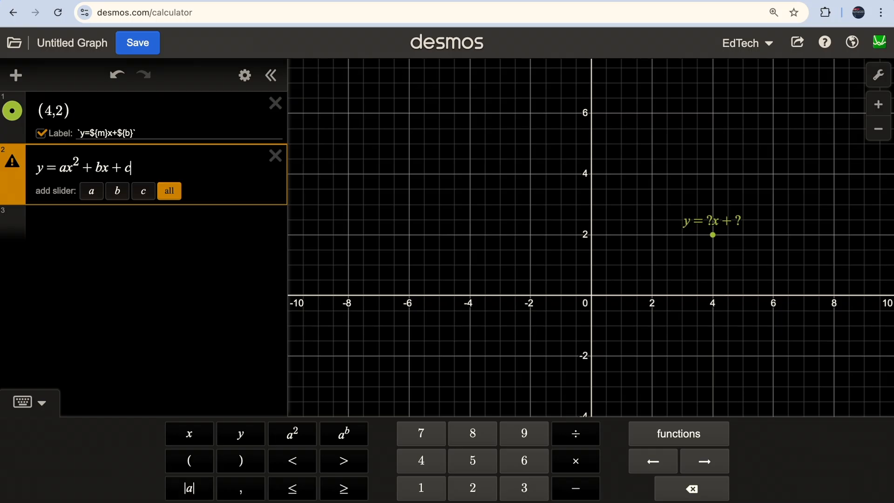
{"action": "left_click", "coordinate": [189, 502]}
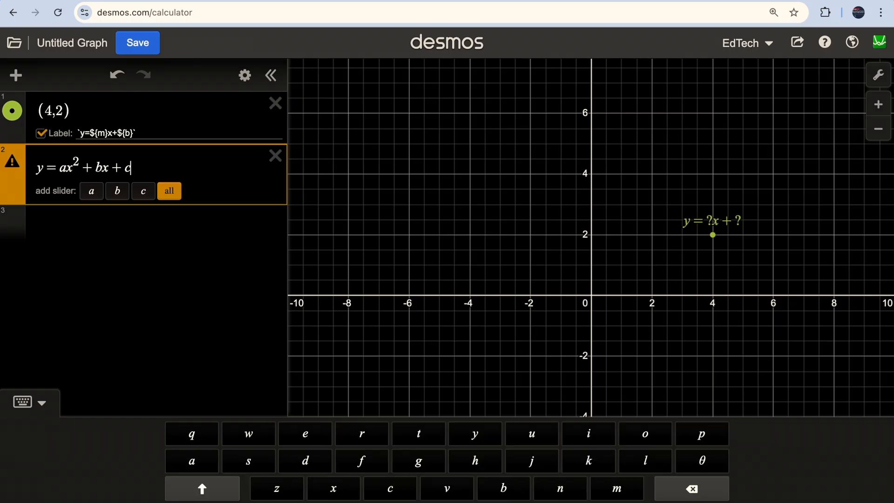
{"action": "left_click", "coordinate": [189, 502]}
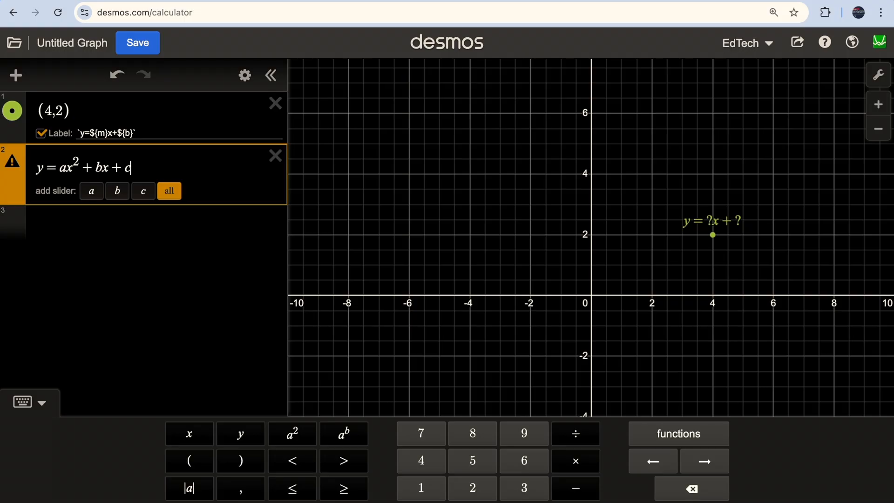
{"action": "type", "text": "pi"}
{"action": "left_click", "coordinate": [42, 402]}
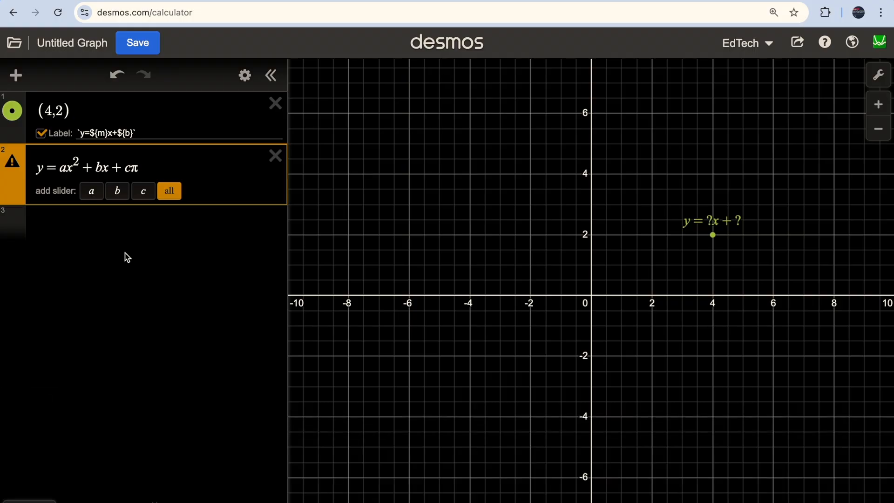
- Remove the stray π from the end of the quadratic equation and add sliders for a, b and c
{"action": "key", "text": "BackSpace"}
{"action": "left_click", "coordinate": [169, 191]}
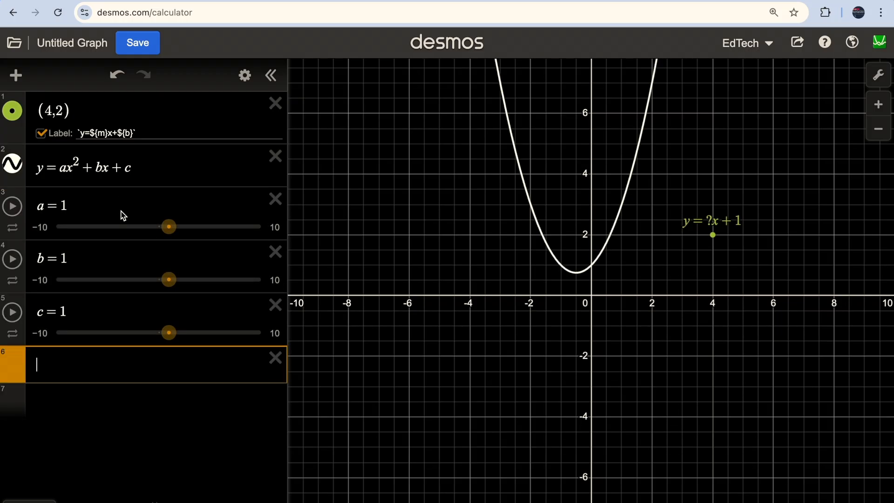
- Limit both the a slider and the b slider to the range −2 to 2
{"action": "left_click", "coordinate": [107, 209]}
{"action": "left_click", "coordinate": [57, 228]}
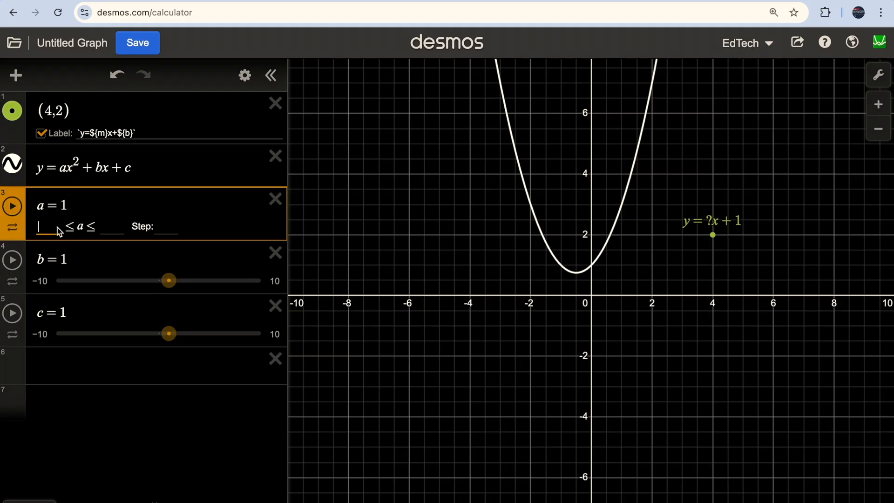
{"action": "type", "text": "-2"}
{"action": "key", "text": "Tab"}
{"action": "type", "text": "2"}
{"action": "left_click", "coordinate": [103, 270]}
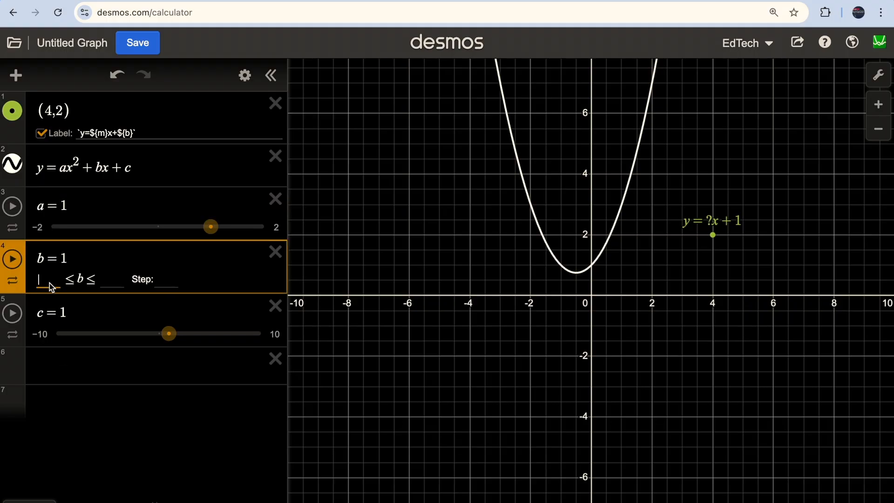
{"action": "type", "text": "-2"}
{"action": "key", "text": "Tab"}
{"action": "type", "text": "2"}
- Limit the c slider to the range −5 to 5
{"action": "left_click", "coordinate": [88, 323]}
{"action": "left_click", "coordinate": [59, 337]}
{"action": "type", "text": "-5"}
{"action": "key", "text": "Tab"}
{"action": "type", "text": "5"}
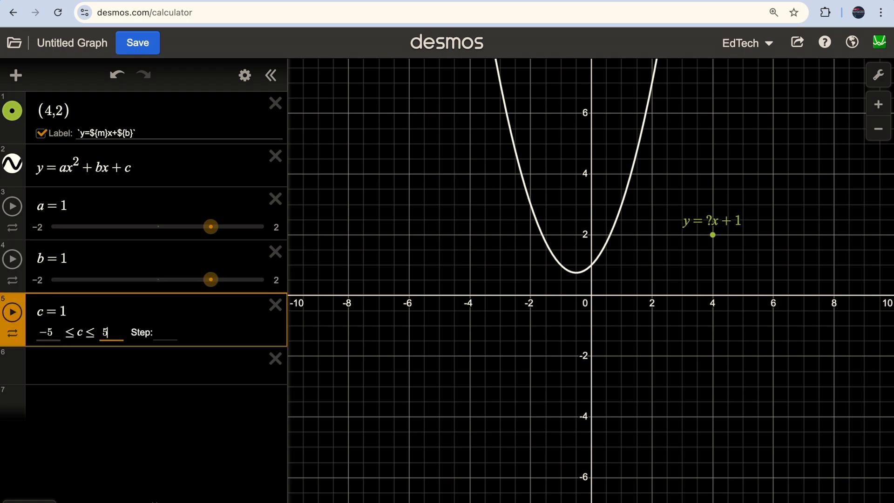
{"action": "left_click", "coordinate": [58, 357]}
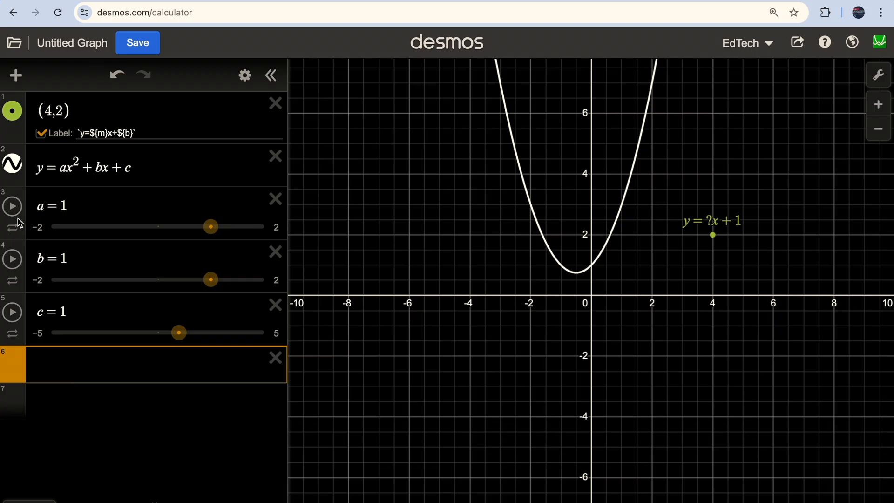
- Play and pause the animations of the a, b and c sliders one after another to see how the parabola moves
{"action": "left_click", "coordinate": [15, 213]}
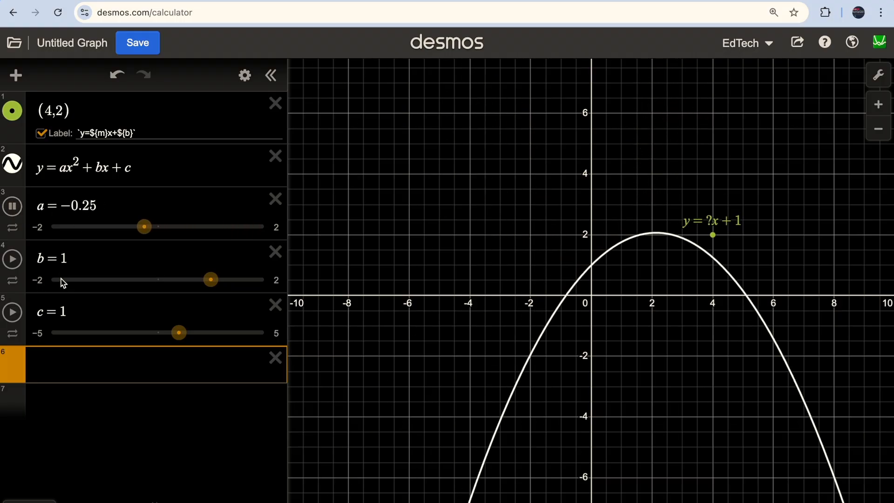
{"action": "left_click", "coordinate": [14, 207]}
{"action": "left_click", "coordinate": [16, 264]}
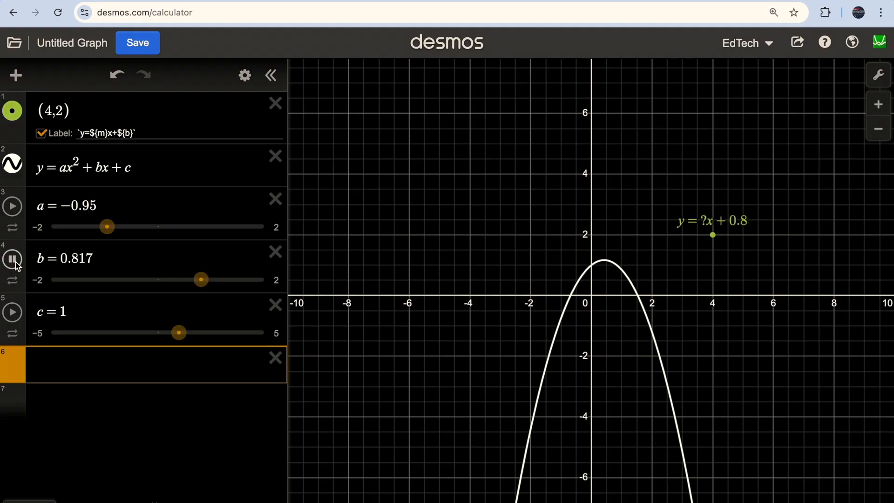
{"action": "left_click", "coordinate": [16, 262]}
{"action": "left_click", "coordinate": [15, 314]}
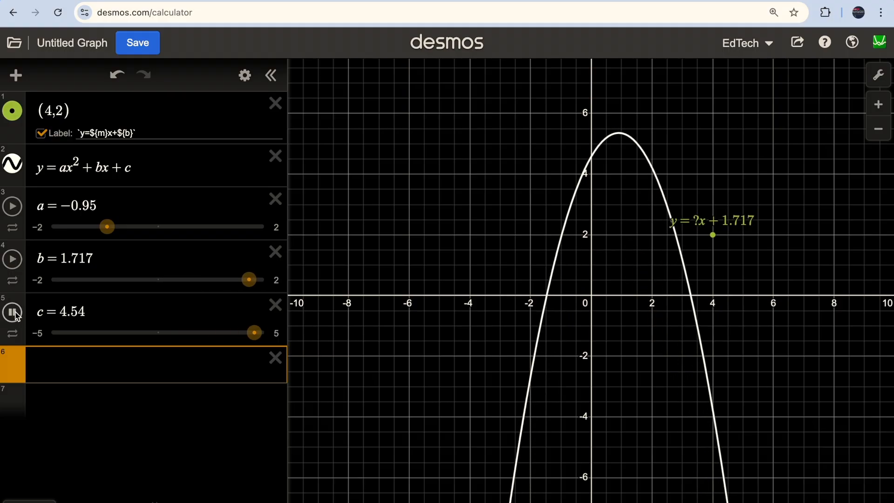
{"action": "left_click", "coordinate": [14, 313]}
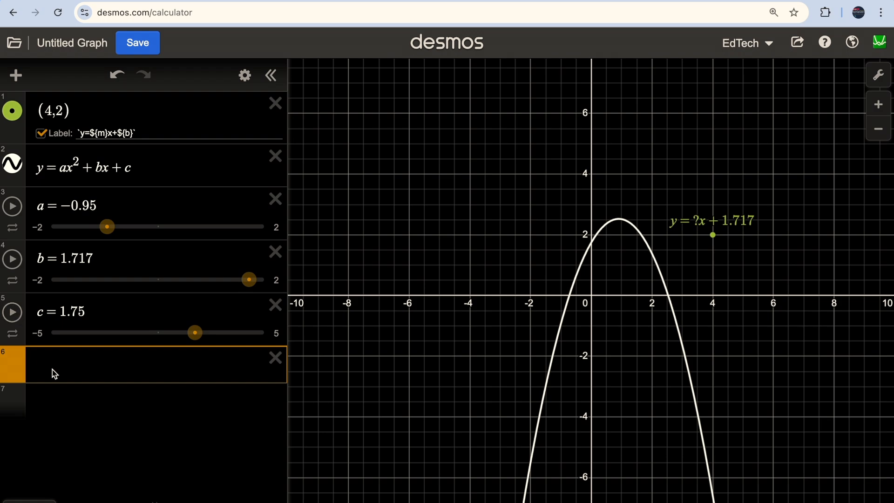
- Rewrite the quadratic in vertex form as y = a(x − h)^2 + k and add sliders for h and k
{"action": "left_click_drag", "start_coordinate": [67, 169], "coordinate": [143, 168]}
{"action": "key", "text": "BackSpace"}
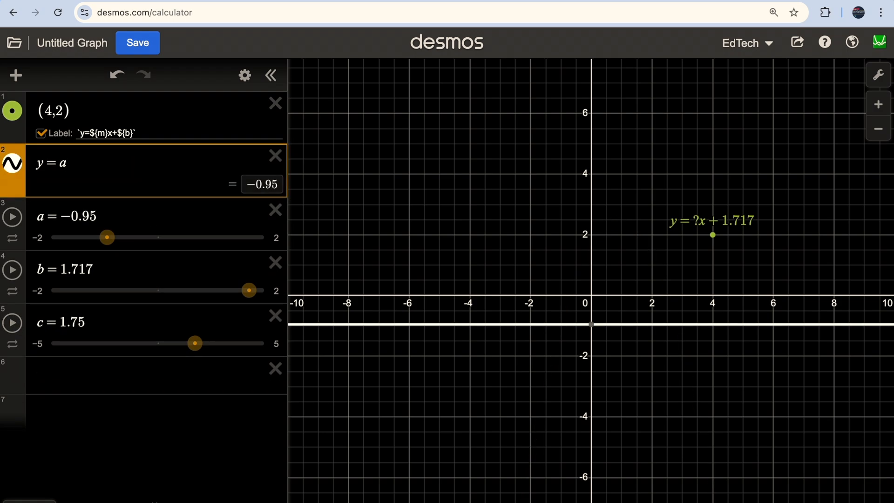
{"action": "type", "text": "(x-h"}
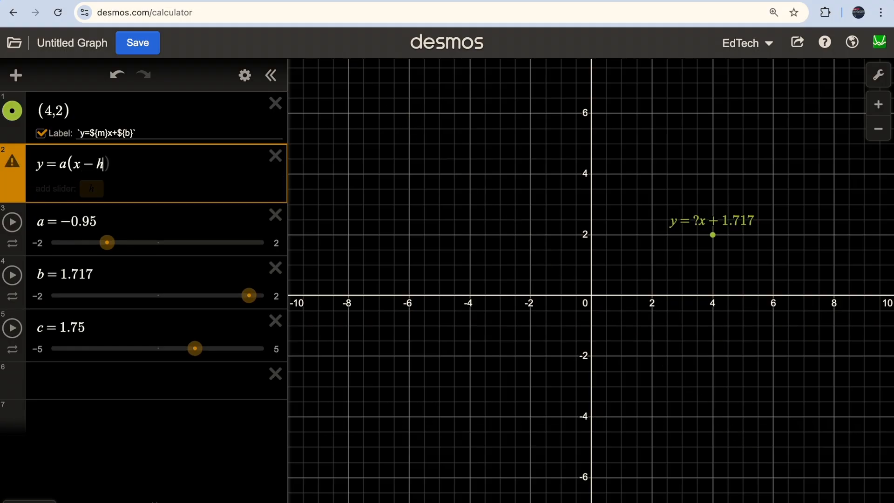
{"action": "type", "text": ")^2"}
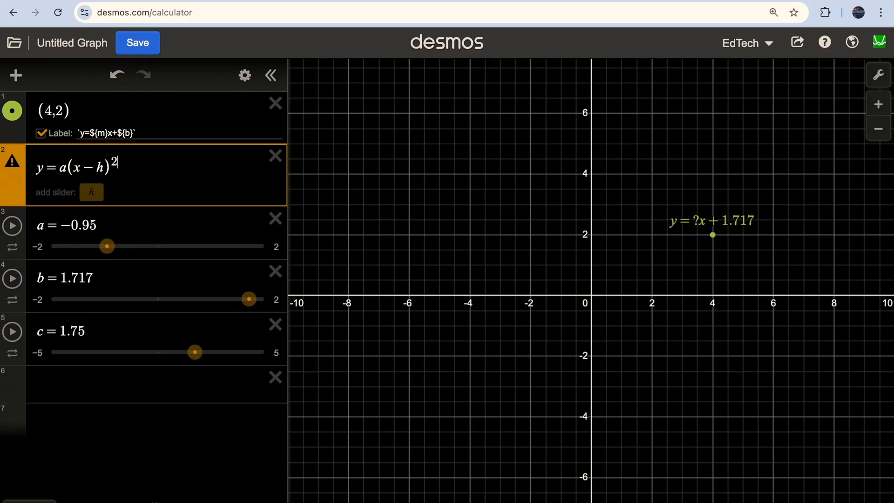
{"action": "type", "text": "+k"}
{"action": "left_click", "coordinate": [144, 192]}
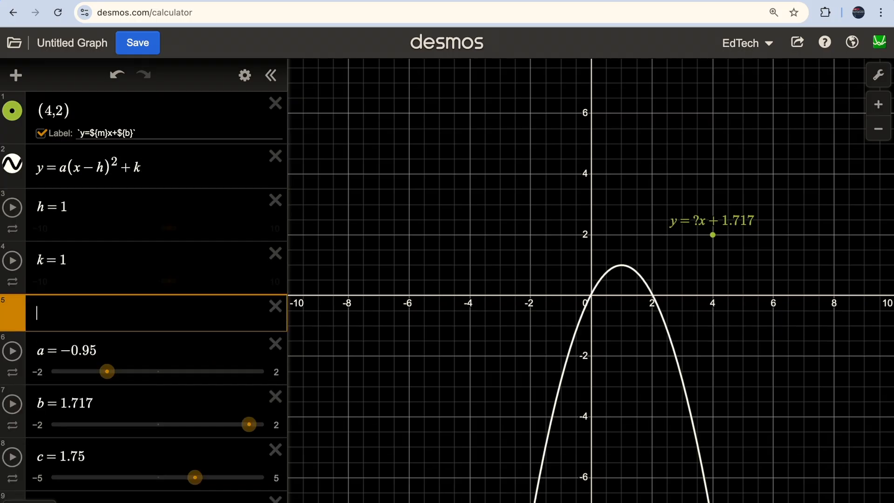
- Delete the unused b and c sliders
{"action": "scroll", "coordinate": [189, 305], "scroll_direction": "down", "scroll_amount": 2}
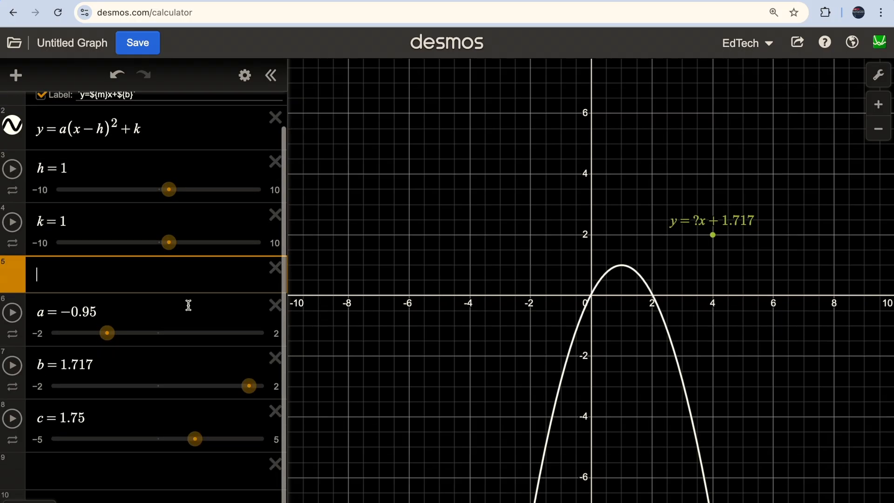
{"action": "left_click", "coordinate": [275, 359]}
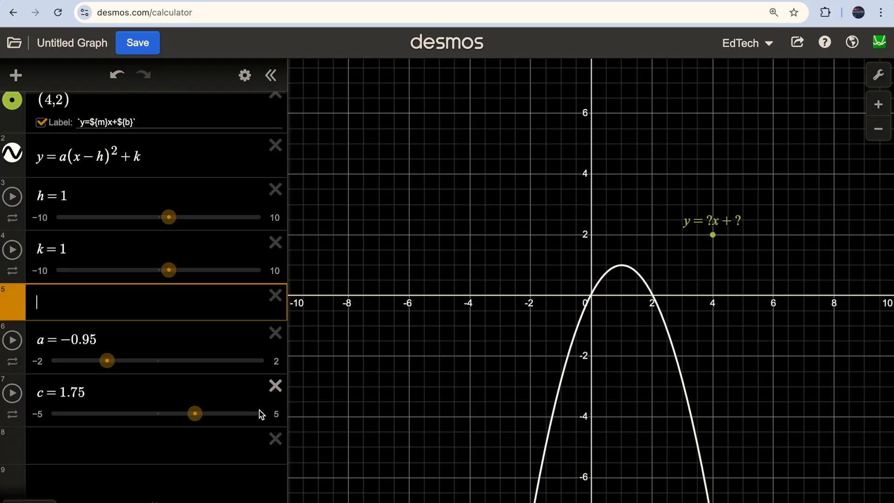
{"action": "left_click", "coordinate": [279, 389]}
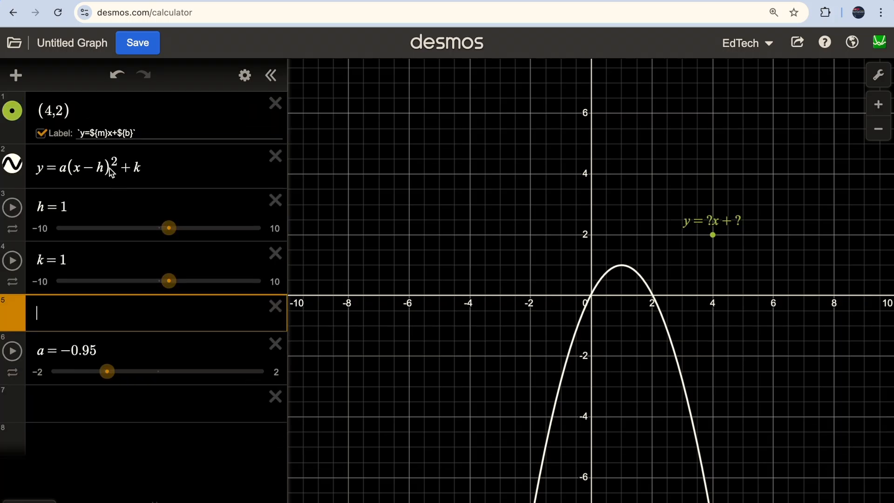
- Change the label of the point (4,2) to `y=${a}(x-${h})^2+${k}`
{"action": "left_click", "coordinate": [105, 133]}
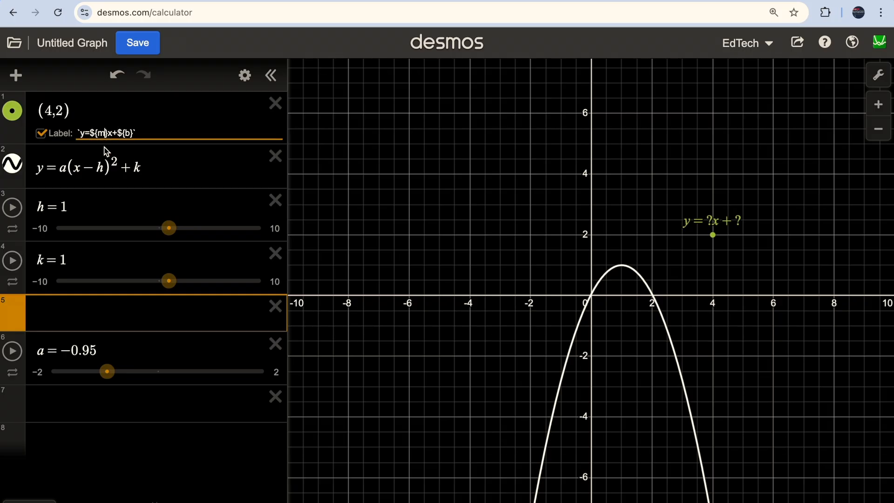
{"action": "key", "text": "BackSpace"}
{"action": "type", "text": "a}("}
{"action": "key", "text": "BackSpace"}
{"action": "type", "text": "-"}
{"action": "key", "text": "BackSpace"}
{"action": "type", "text": "h"}
{"action": "type", "text": ")^2"}
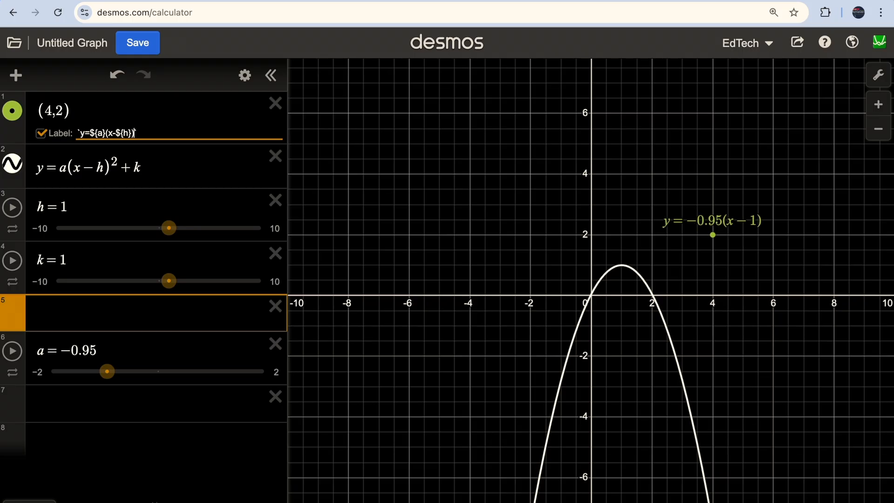
{"action": "type", "text": "+${"}
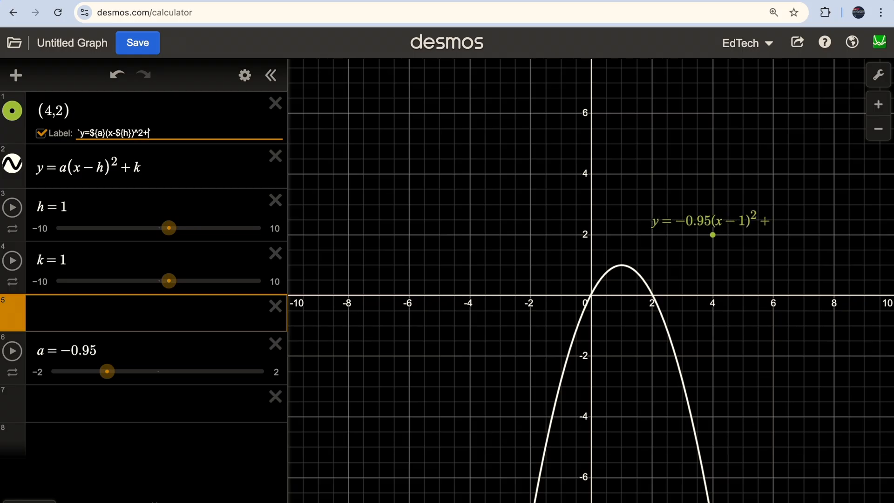
{"action": "type", "text": "}"}
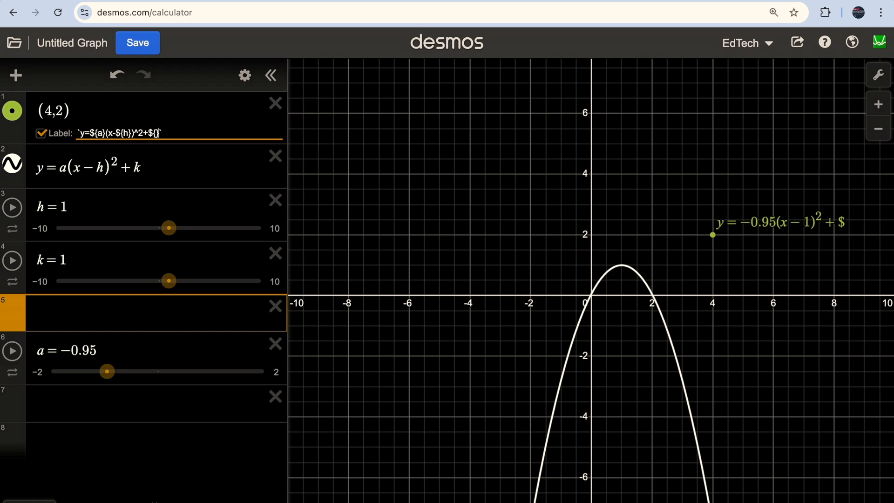
{"action": "type", "text": "k"}
- Limit the h slider to the range 0 to 3
{"action": "left_click", "coordinate": [96, 212]}
{"action": "left_click", "coordinate": [58, 232]}
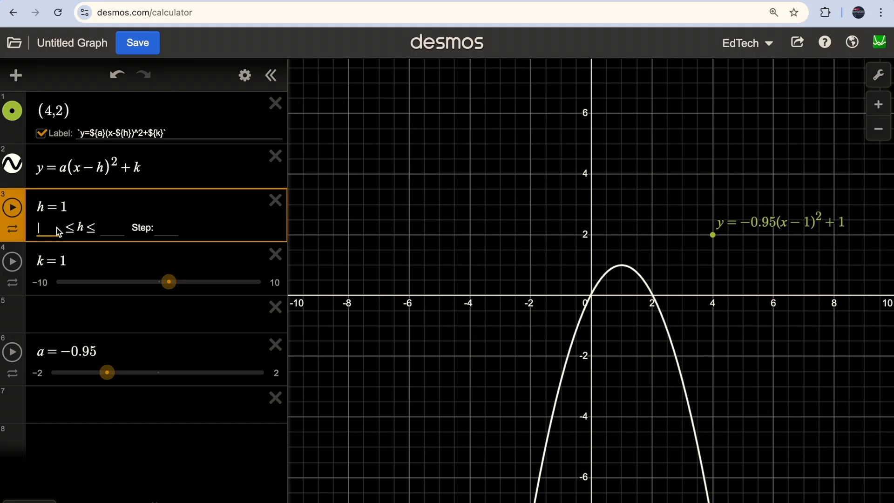
{"action": "type", "text": "0"}
{"action": "key", "text": "Tab"}
{"action": "type", "text": "3"}
- Limit the k slider to the range −5 to 5
{"action": "left_click", "coordinate": [103, 267]}
{"action": "left_click", "coordinate": [52, 284]}
{"action": "type", "text": "-5"}
{"action": "key", "text": "Tab"}
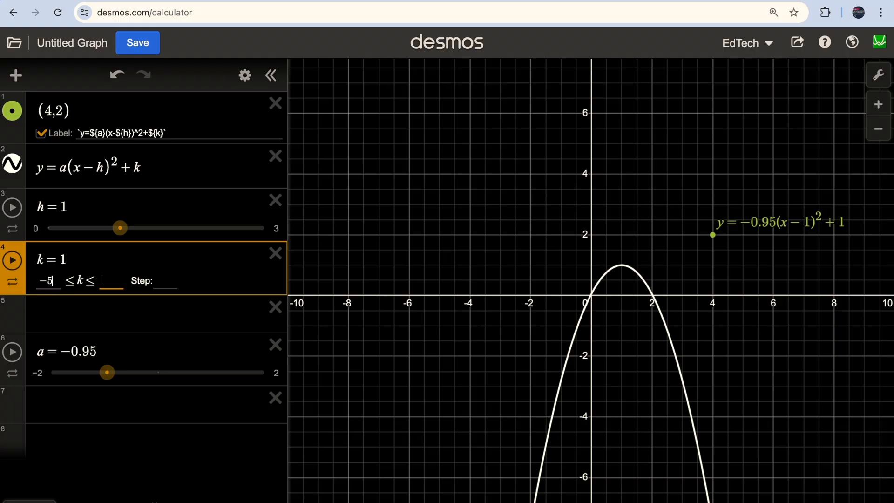
{"action": "type", "text": "5"}
- Plot the vertex point (h,k) in the empty expression below k and turn on its coordinate label
{"action": "left_click", "coordinate": [58, 320]}
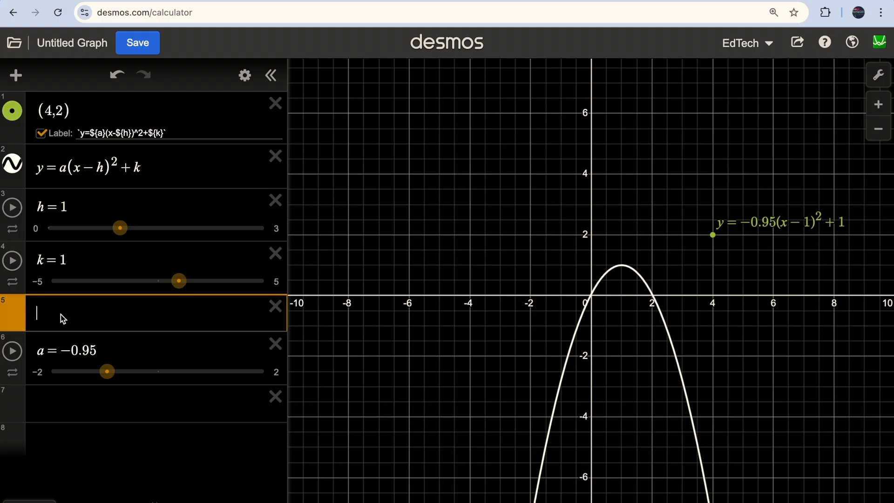
{"action": "type", "text": "("}
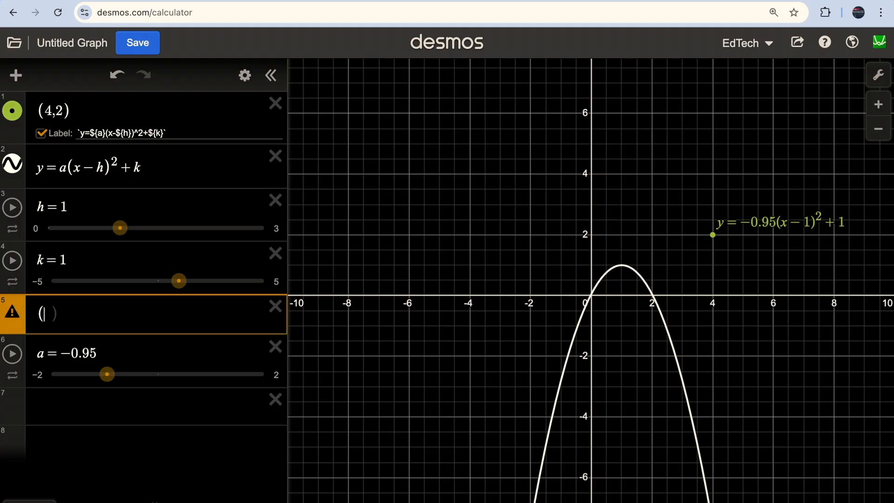
{"action": "type", "text": "h,k"}
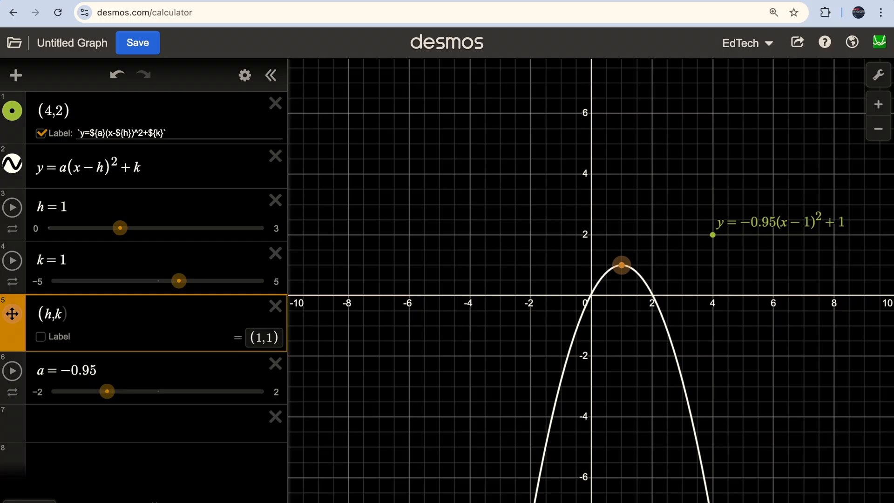
{"action": "left_click", "coordinate": [41, 337]}
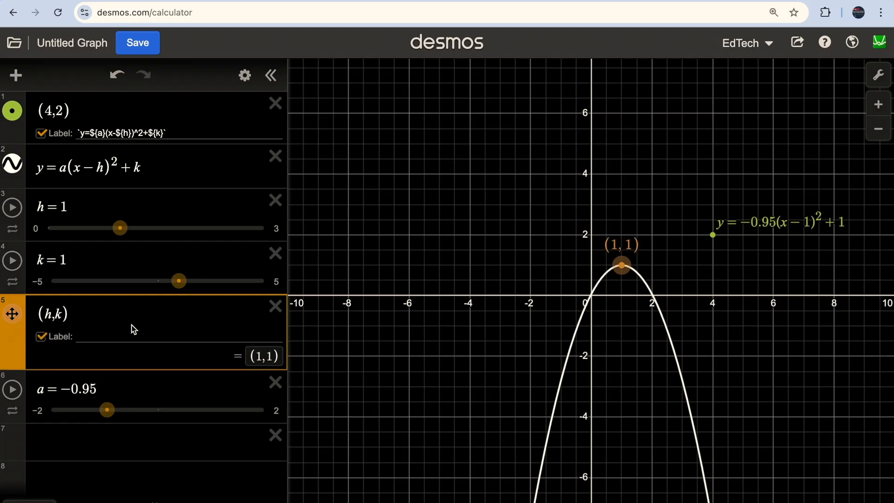
- Play and pause the h slider's animation, and do the same with the k slider's animation
{"action": "left_click", "coordinate": [16, 212]}
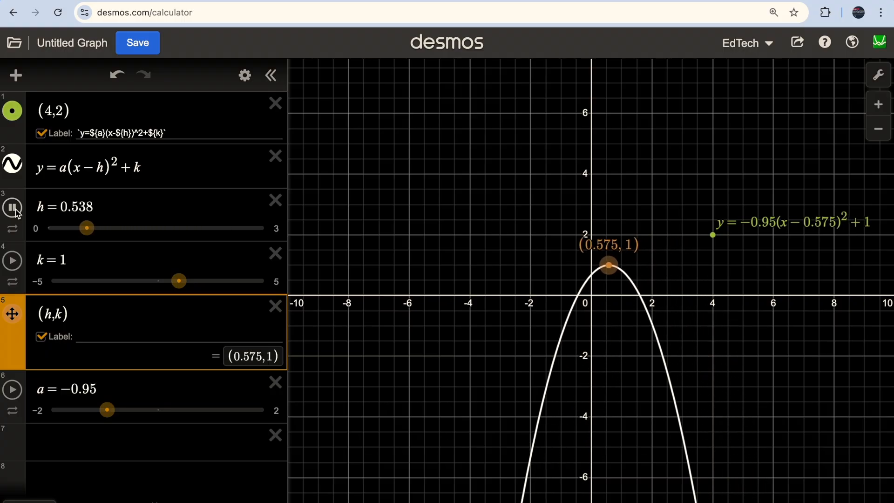
{"action": "left_click", "coordinate": [13, 208]}
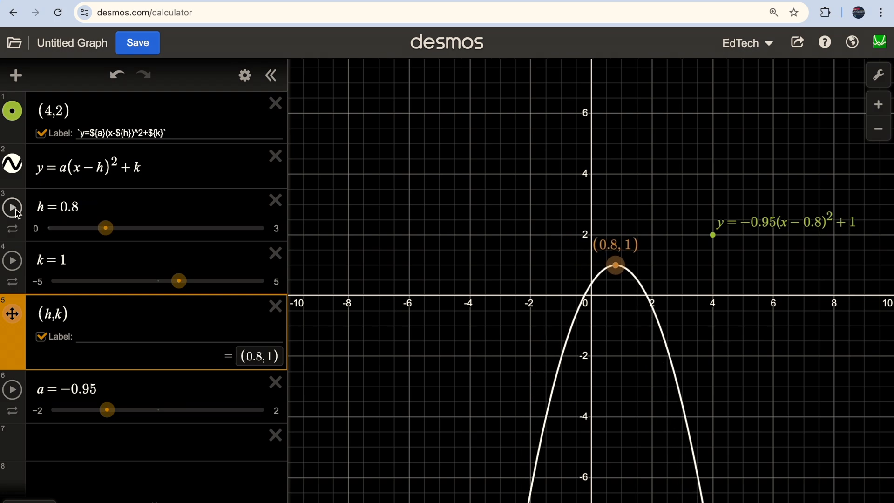
{"action": "left_click", "coordinate": [14, 262]}
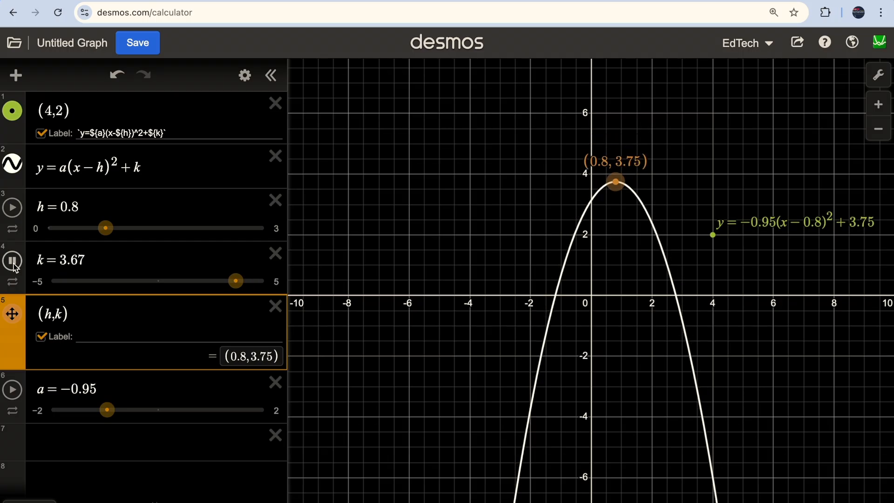
{"action": "left_click", "coordinate": [14, 262]}
- Adjust the a slider to about 0.36 and move the vertex point on the graph to about (0, 0.04)
{"action": "left_click_drag", "start_coordinate": [104, 412], "coordinate": [174, 395]}
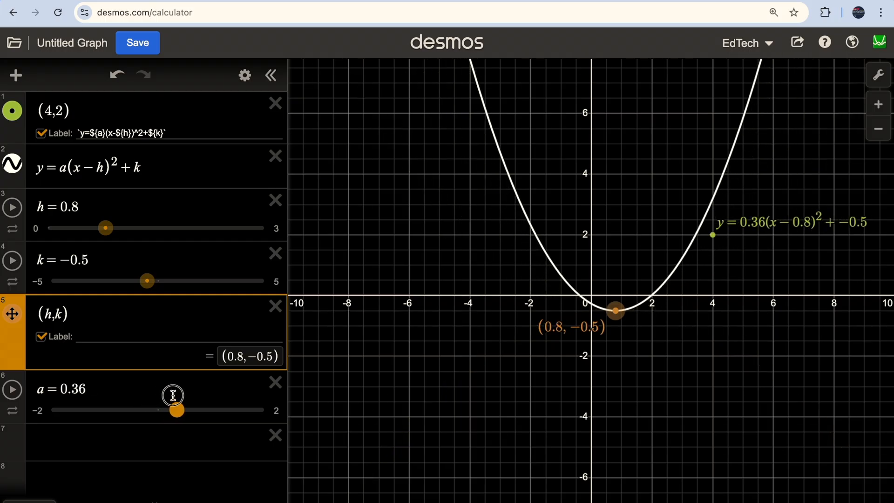
{"action": "left_click_drag", "start_coordinate": [616, 311], "coordinate": [593, 294]}
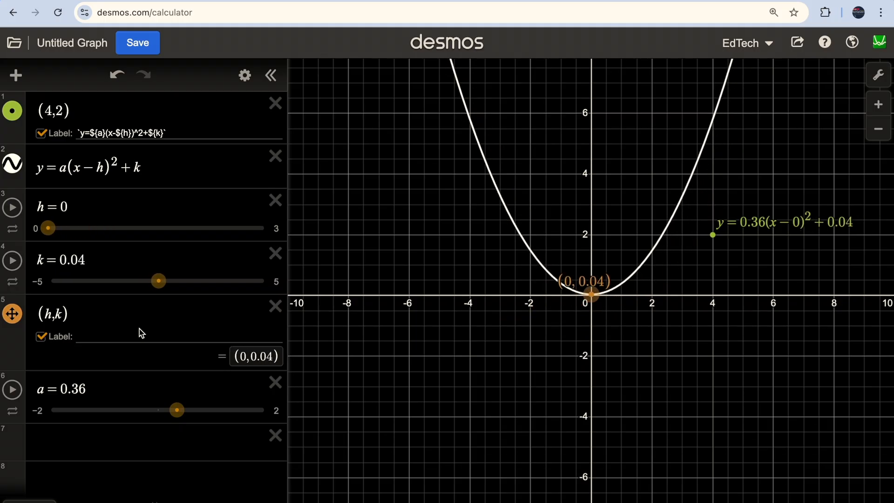
- Set k to 0 and delete the empty expression added below it
{"action": "left_click", "coordinate": [91, 258]}
{"action": "key", "text": "BackSpace"}
{"action": "key", "text": "BackSpace"}
{"action": "key", "text": "BackSpace"}
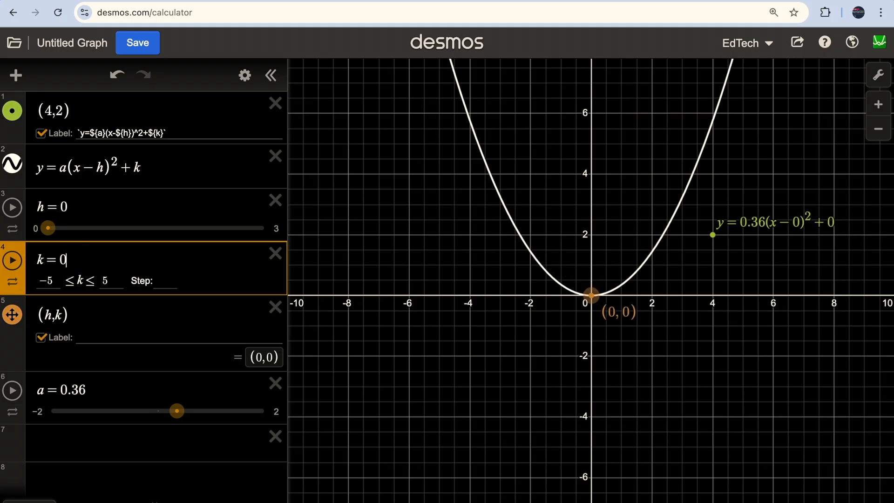
{"action": "type", "text": "0"}
{"action": "key", "text": "Return"}
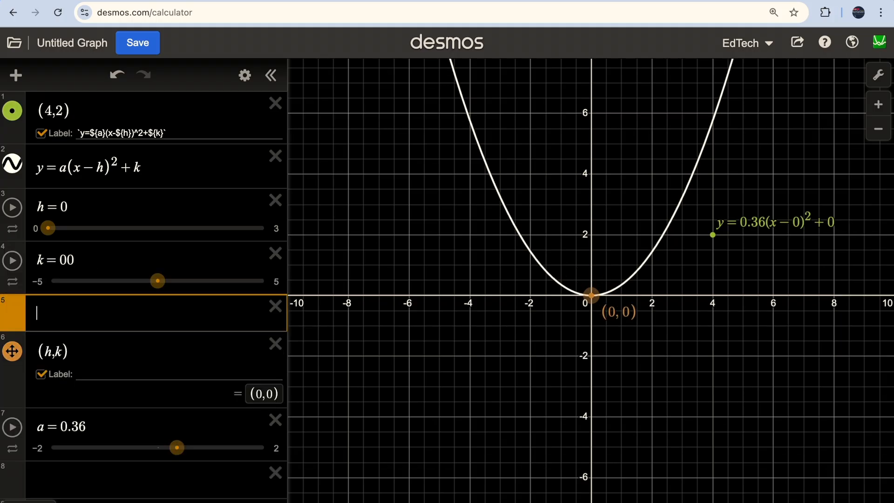
{"action": "left_click", "coordinate": [277, 316]}
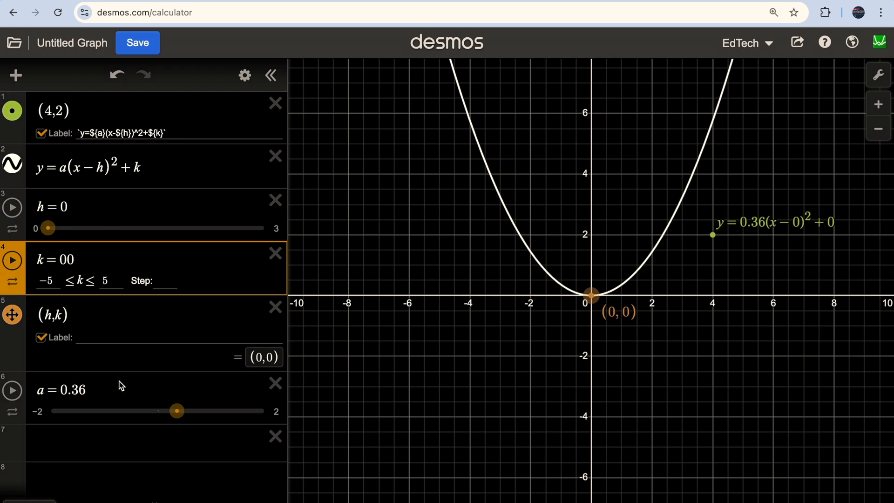
- Adjust the a slider to about 0.1 to widen the parabola
{"action": "left_click_drag", "start_coordinate": [174, 411], "coordinate": [163, 411]}
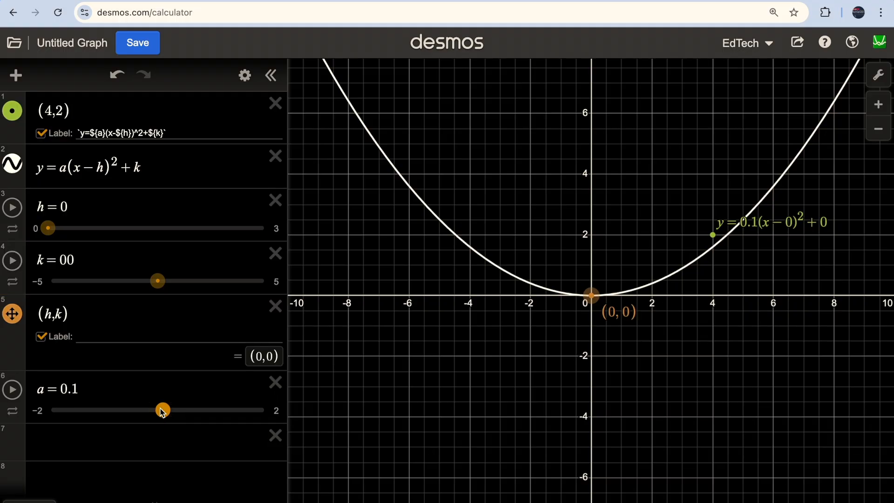
- Start a parenthesised point expression below the a slider, and hide the point (4,2) together with its equation label
{"action": "left_click", "coordinate": [87, 450]}
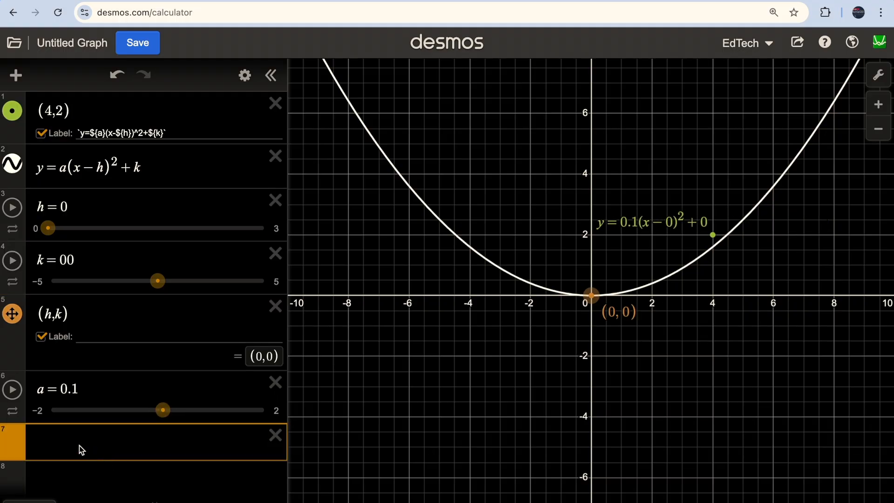
{"action": "type", "text": "("}
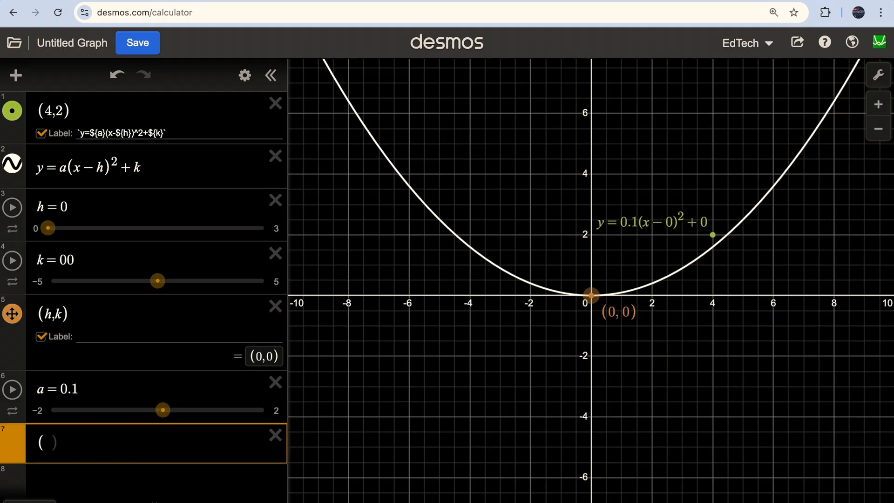
{"action": "left_click", "coordinate": [41, 133]}
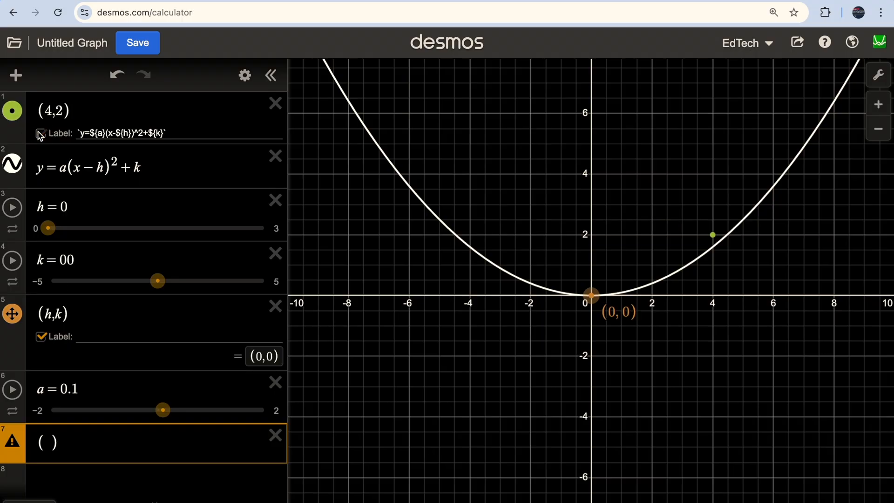
{"action": "left_click", "coordinate": [13, 111]}
- Rewrite the vertex-form parabola in function notation by replacing y with f(x)
{"action": "left_click", "coordinate": [44, 173]}
{"action": "key", "text": "BackSpace"}
{"action": "type", "text": "f(x)"}
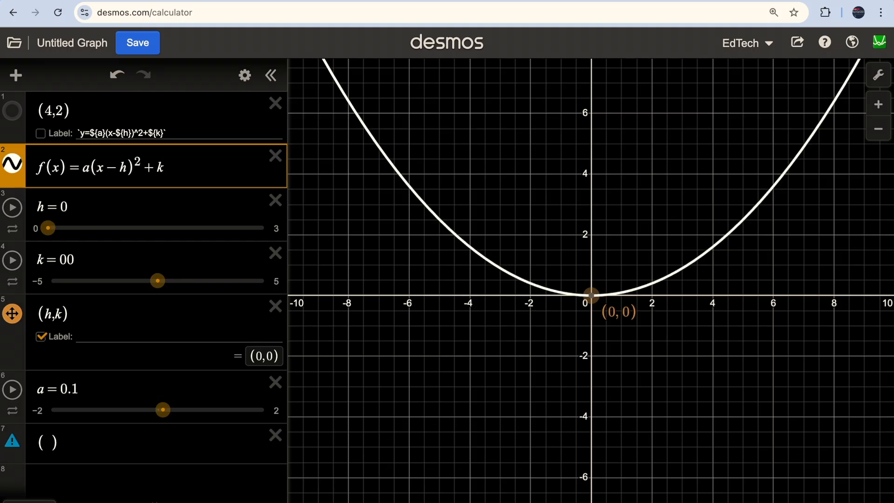
- Complete the new point expression as (m, f(m)) and add a slider for m
{"action": "left_click", "coordinate": [50, 452]}
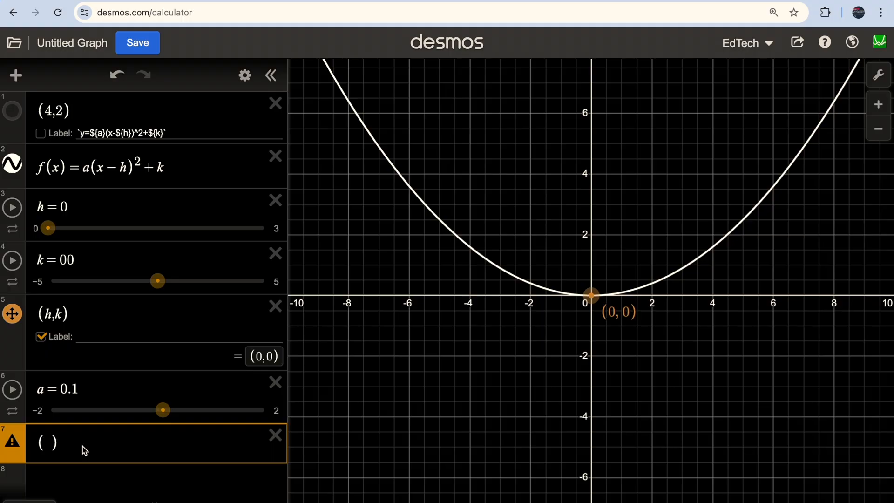
{"action": "type", "text": "m,"}
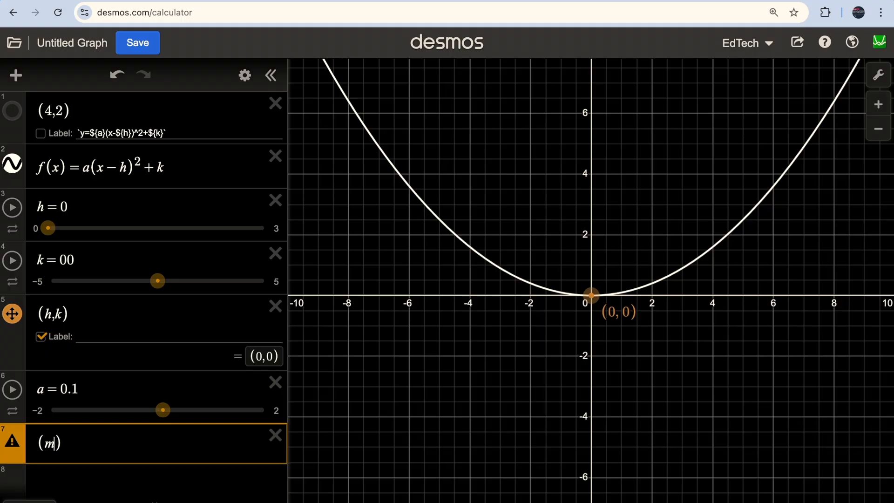
{"action": "type", "text": "f(m"}
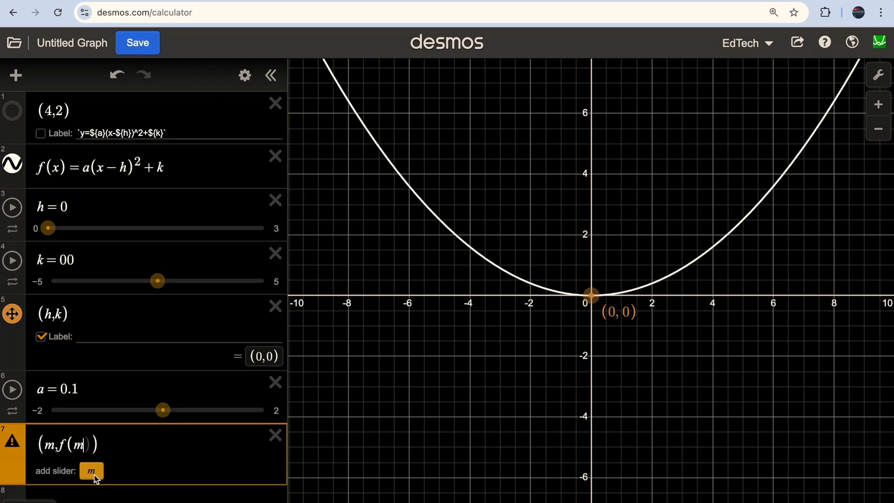
{"action": "left_click", "coordinate": [93, 471]}
- Set the m slider's range from -8 to 8
{"action": "left_click", "coordinate": [93, 438]}
{"action": "left_click", "coordinate": [49, 452]}
{"action": "type", "text": "-8"}
{"action": "key", "text": "Tab"}
{"action": "type", "text": "8"}
{"action": "left_click", "coordinate": [60, 480]}
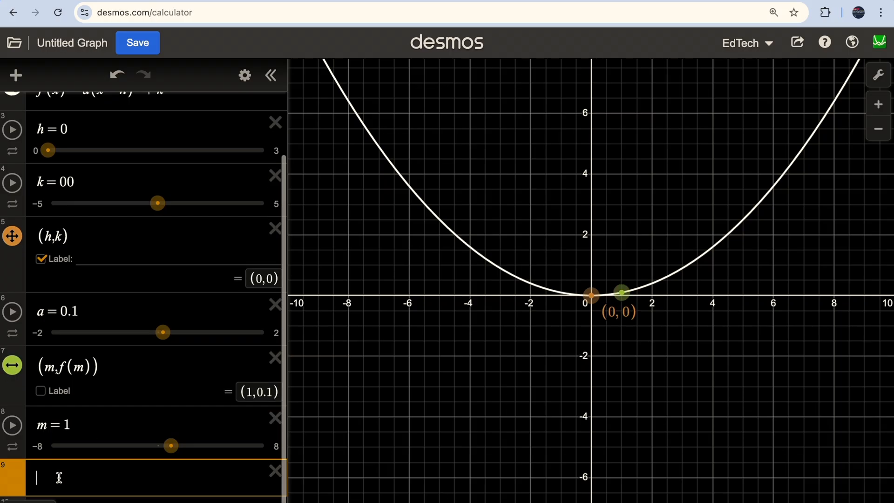
- Adjust the m slider to about -5.3 and label the moving point "Point"
{"action": "left_click_drag", "start_coordinate": [171, 446], "coordinate": [89, 437]}
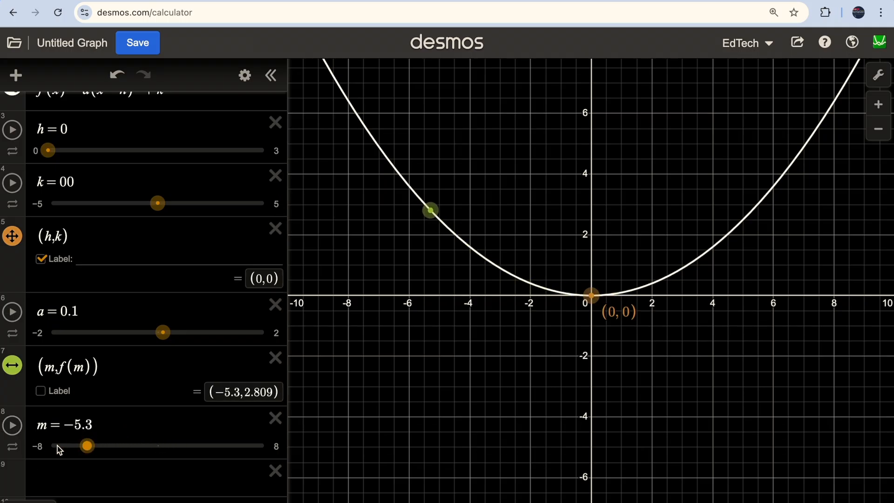
{"action": "left_click", "coordinate": [41, 390]}
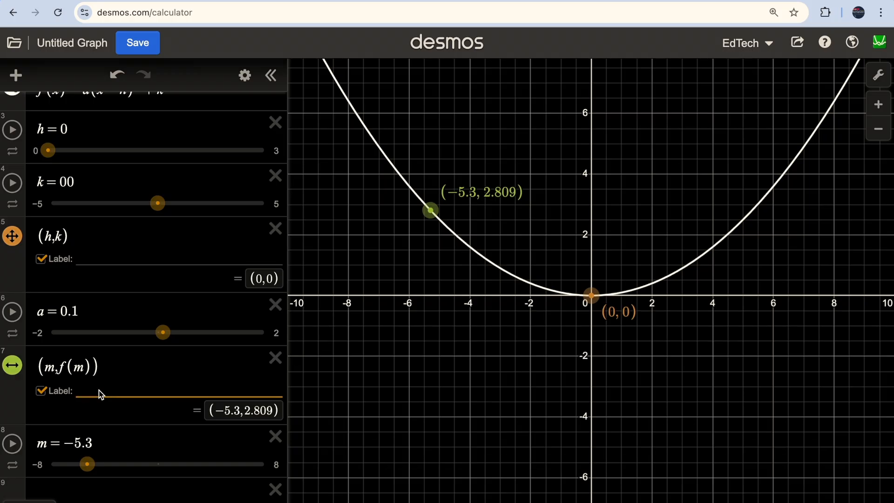
{"action": "type", "text": "Point"}
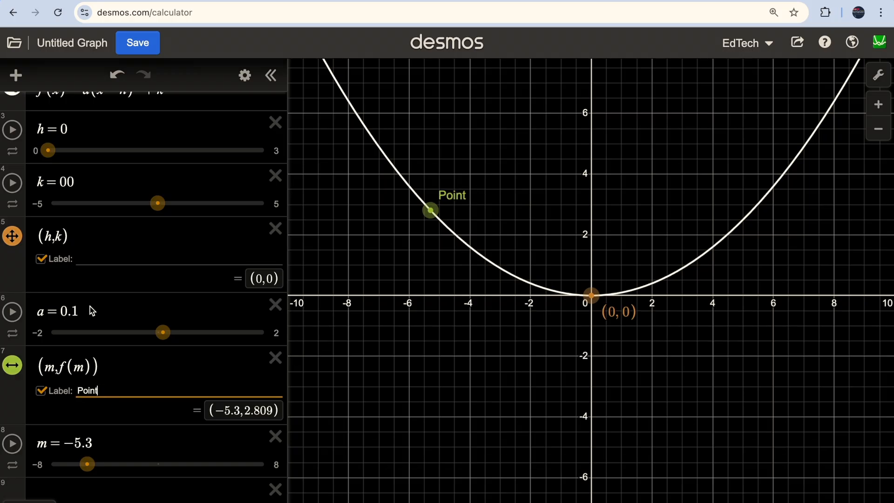
- Hide the parabola, then play and pause the m slider's animation to watch the labelled point travel alone
{"action": "scroll", "coordinate": [82, 159], "scroll_direction": "up", "scroll_amount": 3}
{"action": "left_click", "coordinate": [18, 150]}
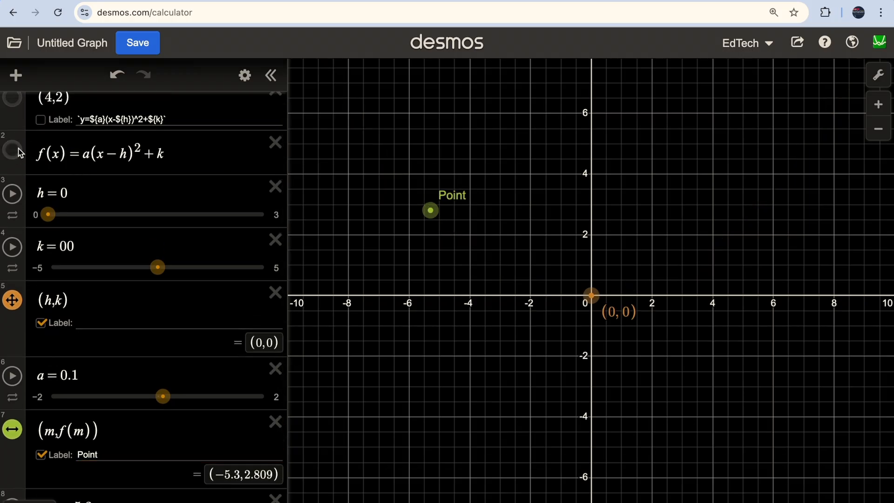
{"action": "scroll", "coordinate": [94, 278], "scroll_direction": "down", "scroll_amount": 3}
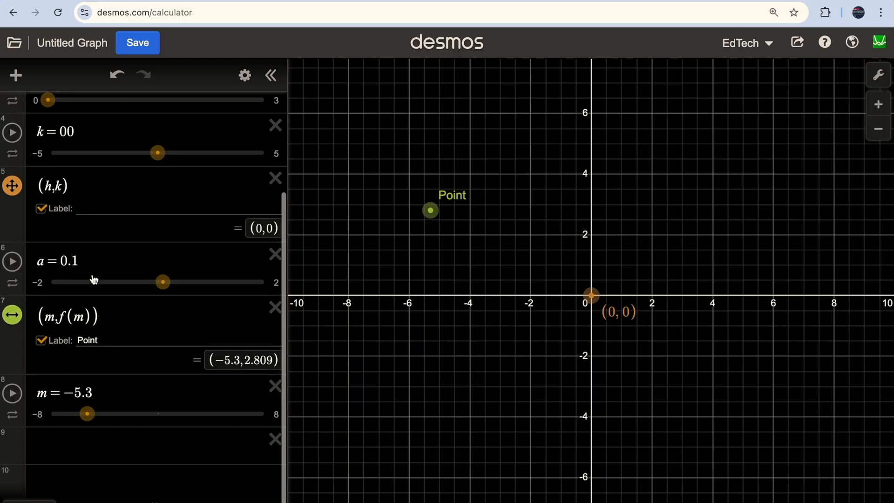
{"action": "left_click", "coordinate": [12, 395]}
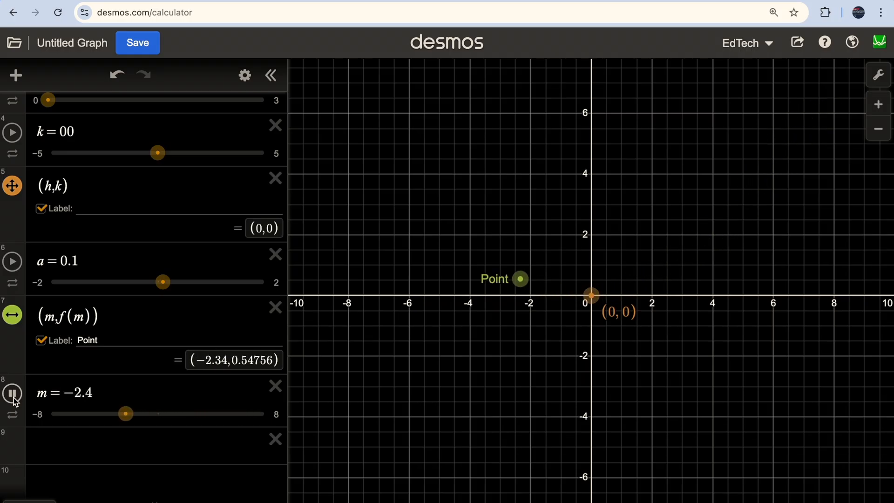
{"action": "left_click", "coordinate": [15, 399]}
- Show the parabola again and restrict its domain to {-8 ≤ x ≤ m} so the curve ends at the moving point
{"action": "scroll", "coordinate": [120, 303], "scroll_direction": "up", "scroll_amount": 2}
{"action": "scroll", "coordinate": [119, 301], "scroll_direction": "up", "scroll_amount": 1}
{"action": "left_click", "coordinate": [184, 173]}
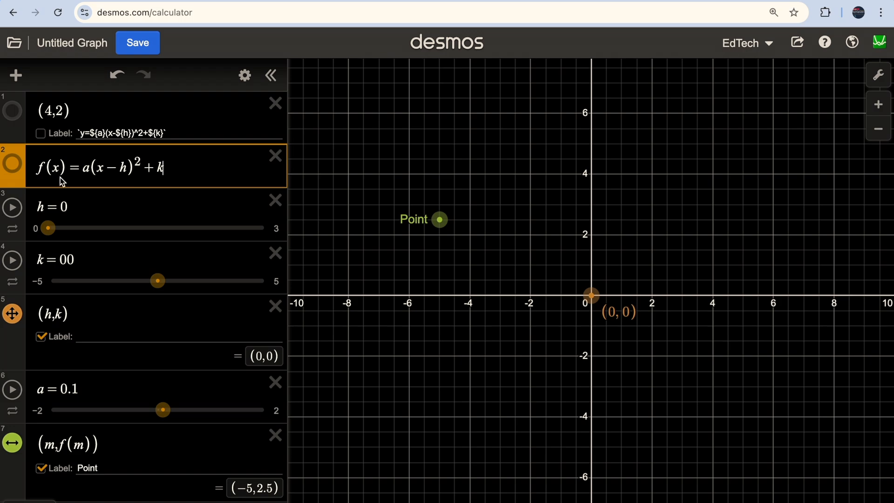
{"action": "left_click", "coordinate": [16, 167]}
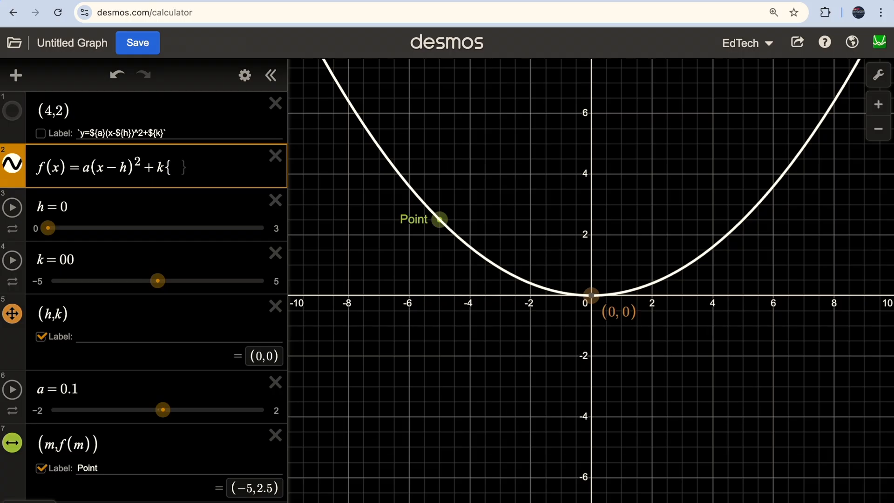
{"action": "type", "text": "-8<"}
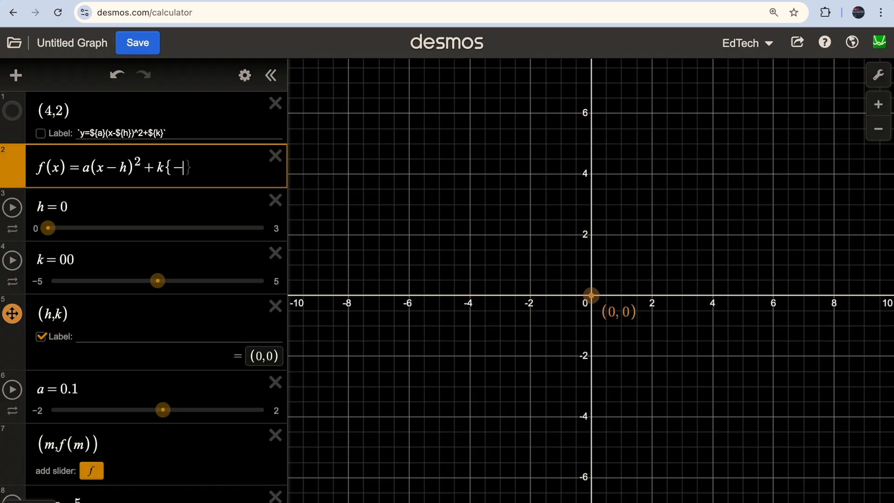
{"action": "type", "text": "="}
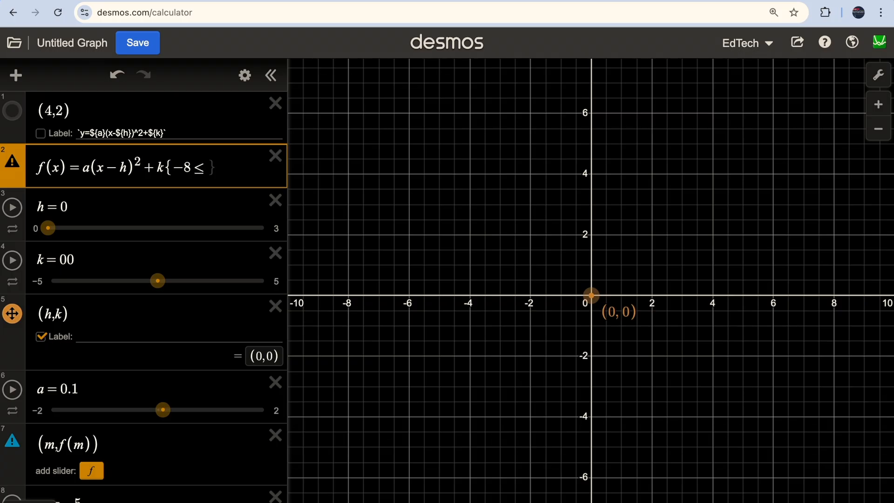
{"action": "type", "text": "x"}
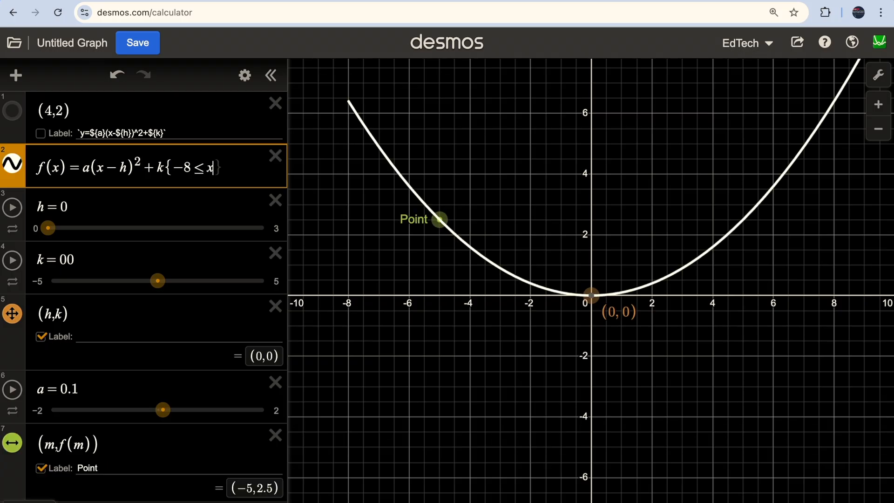
{"action": "type", "text": "<"}
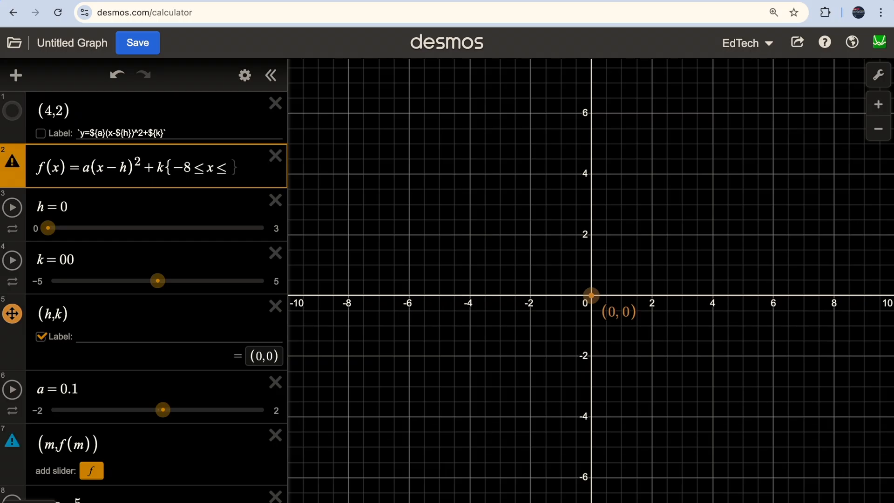
{"action": "type", "text": "m"}
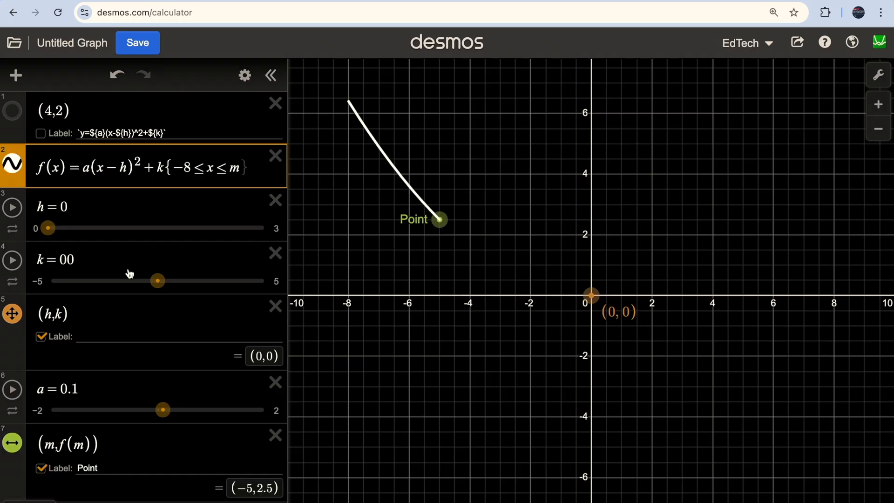
- Play the m slider's animation at 0.5x speed in the mode that repeats in one direction
{"action": "scroll", "coordinate": [129, 273], "scroll_direction": "down", "scroll_amount": 3}
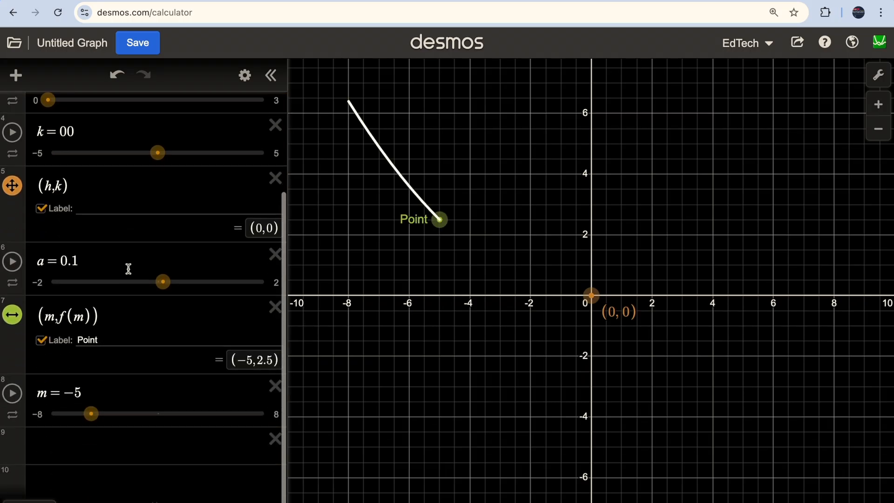
{"action": "left_click", "coordinate": [13, 394]}
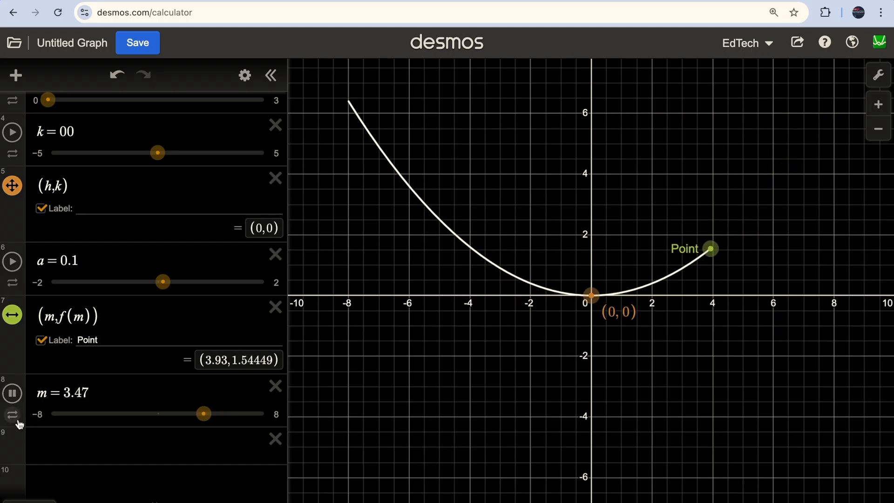
{"action": "left_click", "coordinate": [14, 416]}
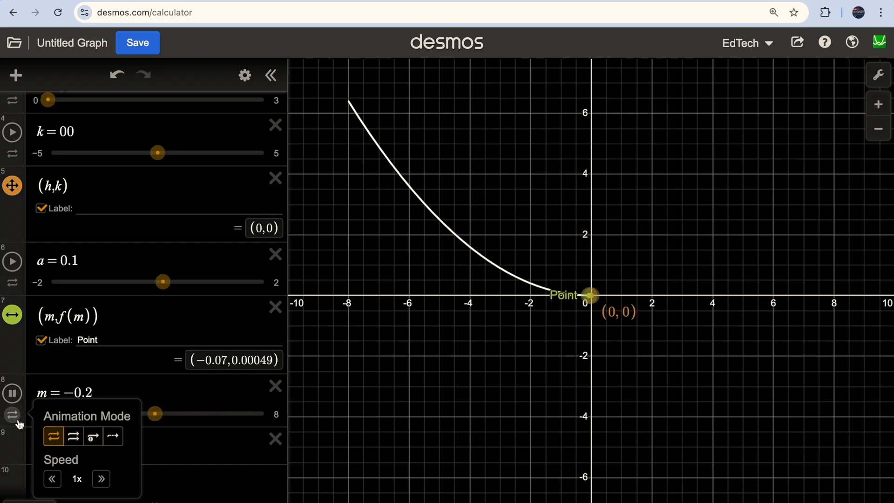
{"action": "left_click", "coordinate": [52, 480]}
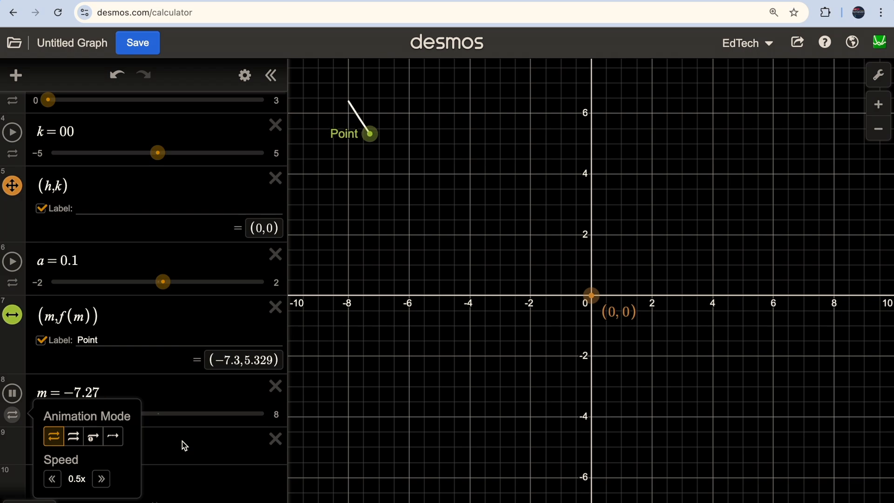
{"action": "left_click", "coordinate": [74, 437]}
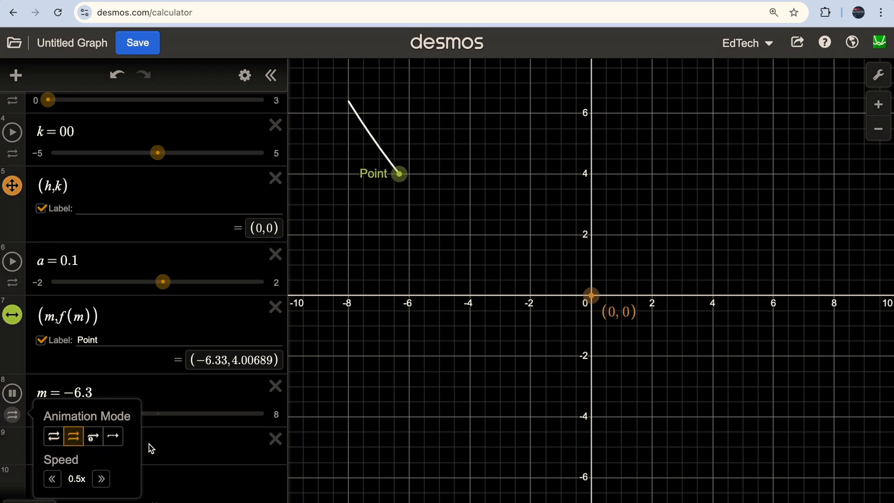
{"action": "left_click", "coordinate": [167, 445]}
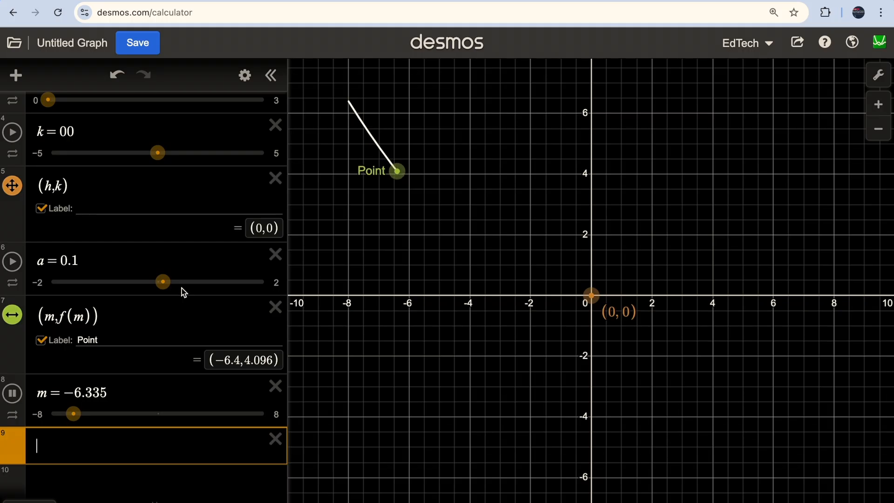
- Replace a(x-h)^2+k in f(x) with a·sin(x), keeping the domain restriction
{"action": "scroll", "coordinate": [182, 292], "scroll_direction": "up", "scroll_amount": 3}
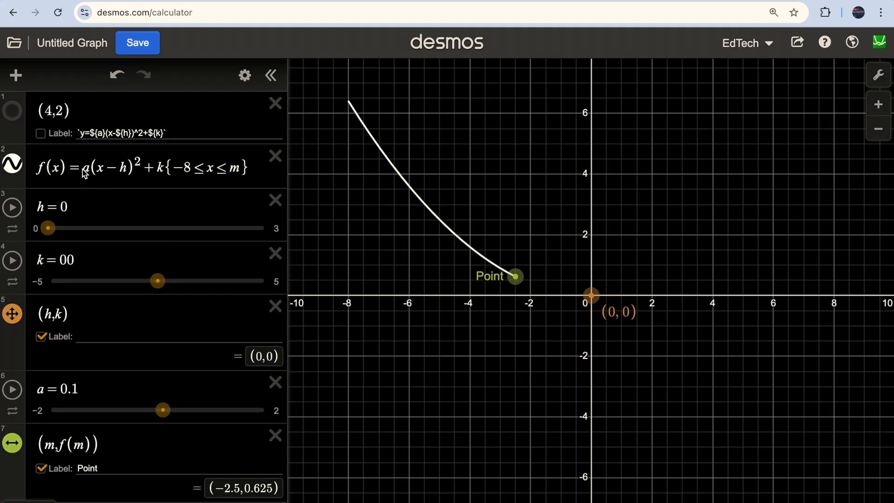
{"action": "left_click_drag", "start_coordinate": [85, 172], "coordinate": [164, 169]}
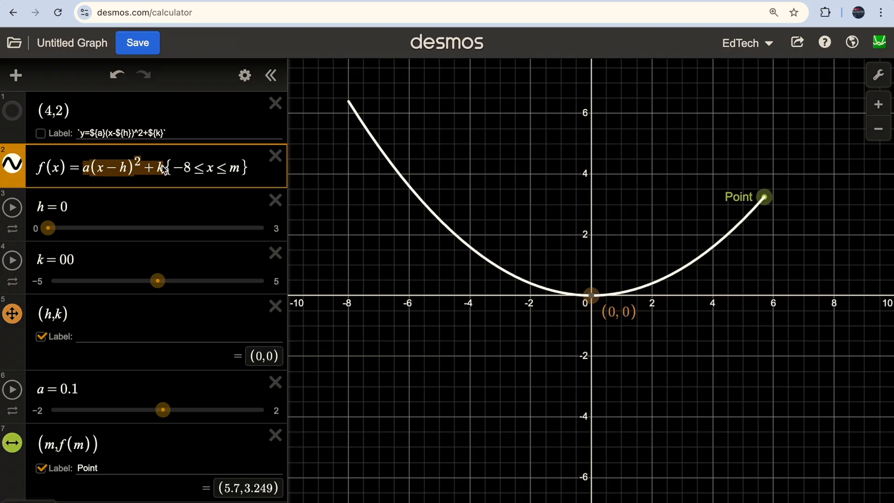
{"action": "type", "text": "a"}
{"action": "type", "text": "*sin"}
{"action": "type", "text": "(x"}
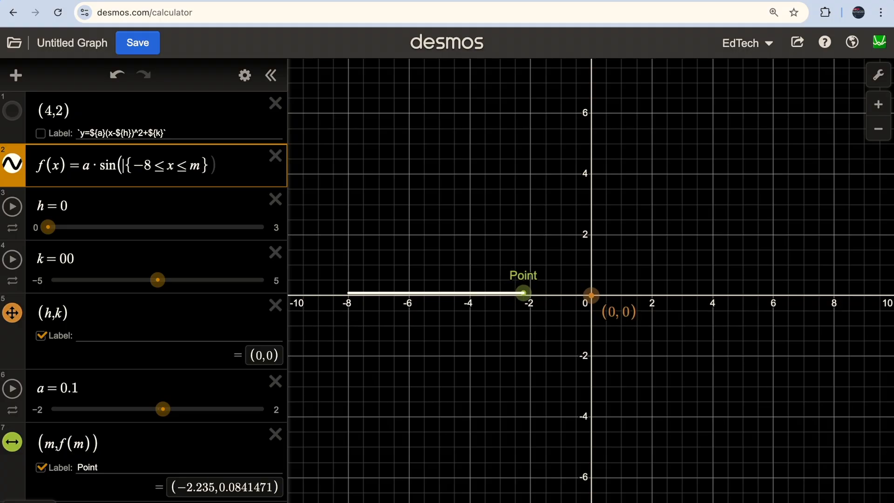
{"action": "type", "text": ")"}
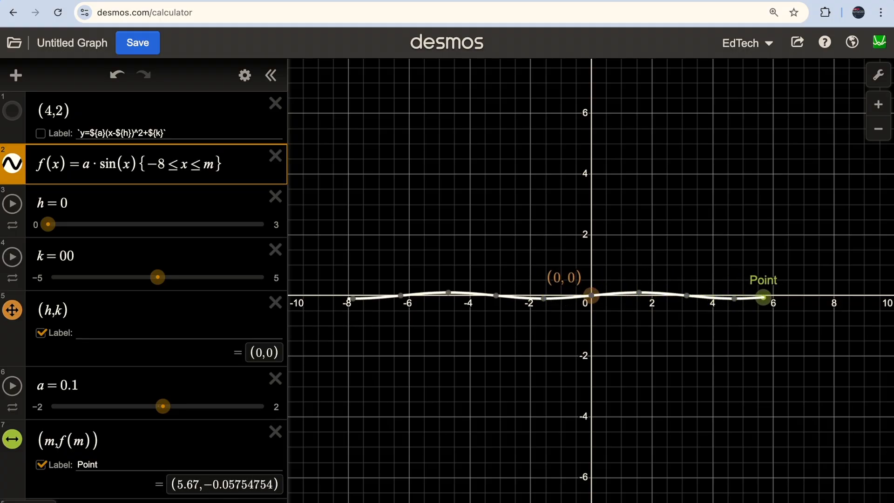
- Set a to 2 to increase the sine curve's amplitude
{"action": "left_click", "coordinate": [79, 389]}
{"action": "key", "text": "BackSpace"}
{"action": "key", "text": "BackSpace"}
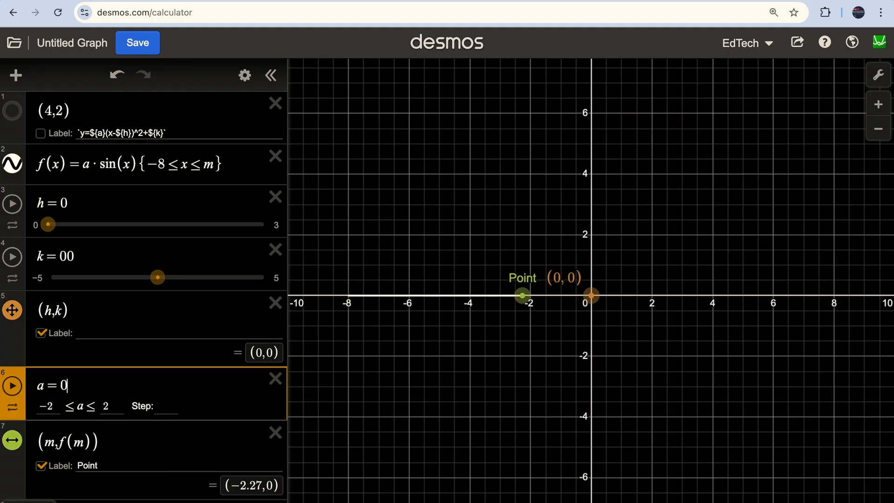
{"action": "key", "text": "BackSpace"}
{"action": "type", "text": "2"}
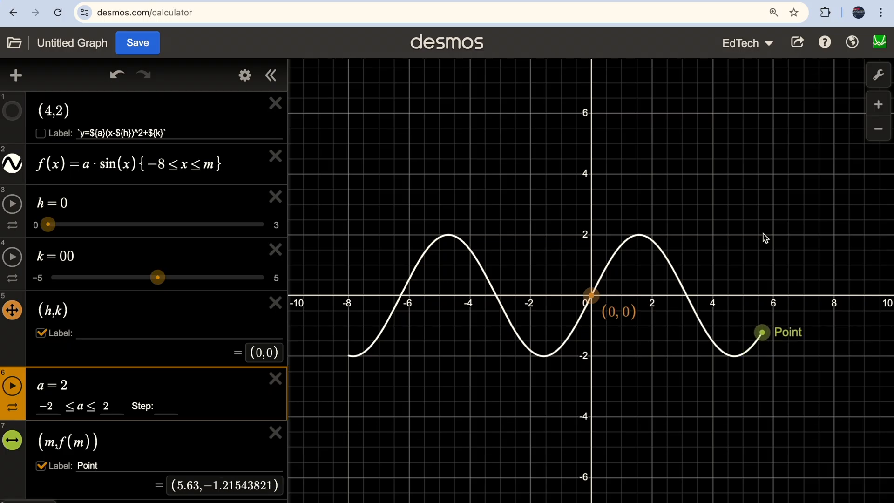
- Set the x-axis step to π in the graph settings
{"action": "left_click", "coordinate": [880, 78]}
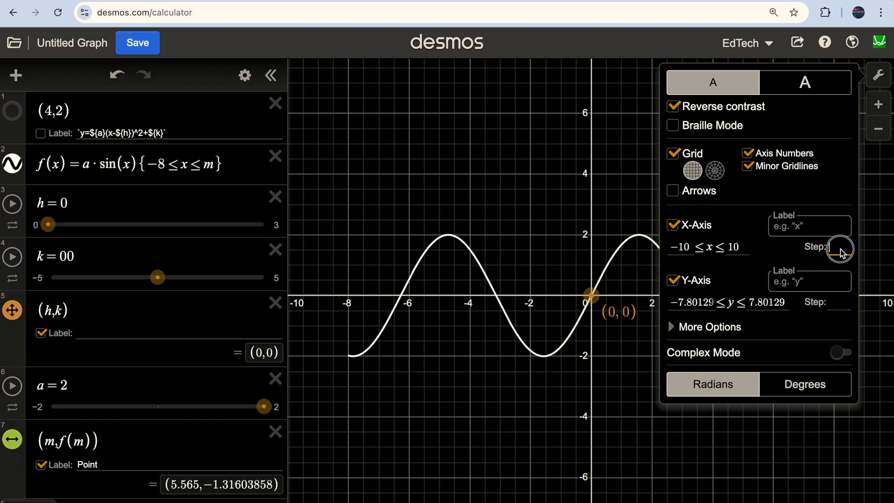
{"action": "type", "text": "pi"}
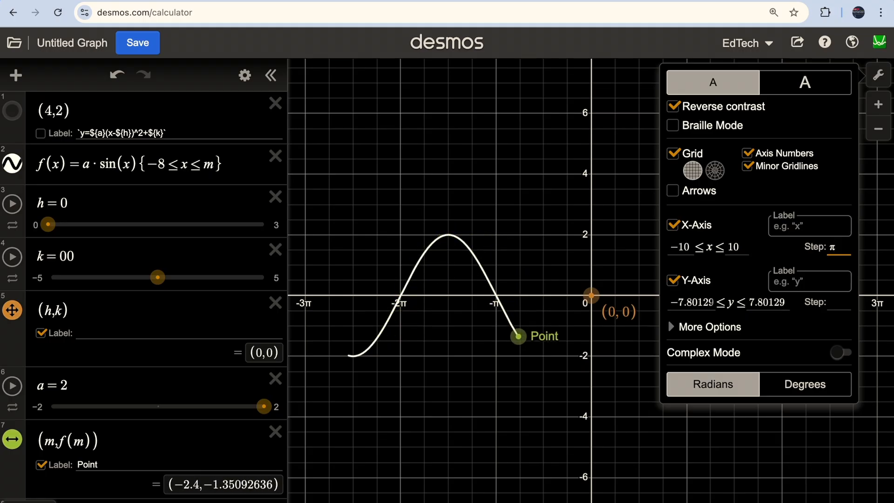
- Change the x-axis step to π/2 and close the graph settings
{"action": "type", "text": "/"}
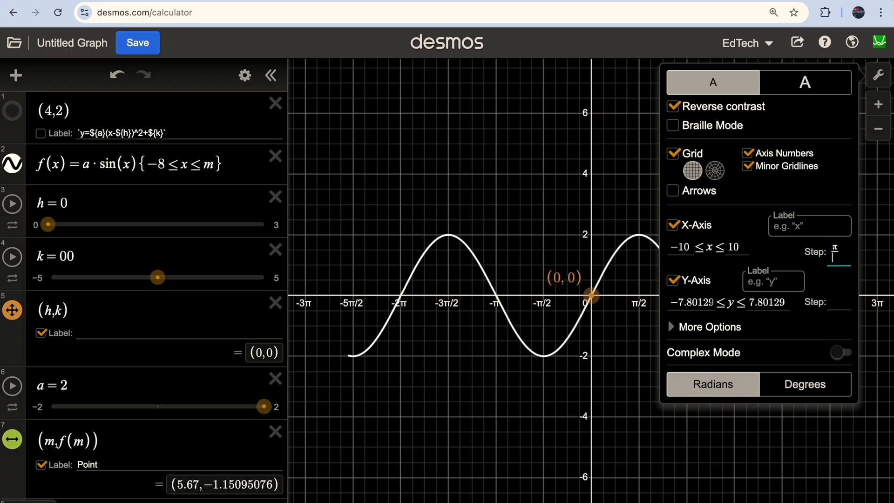
{"action": "type", "text": "24"}
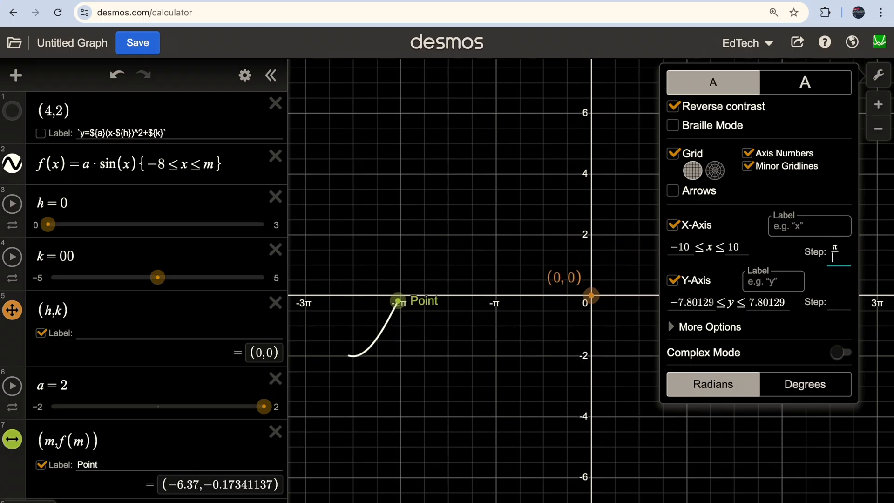
{"action": "type", "text": "2"}
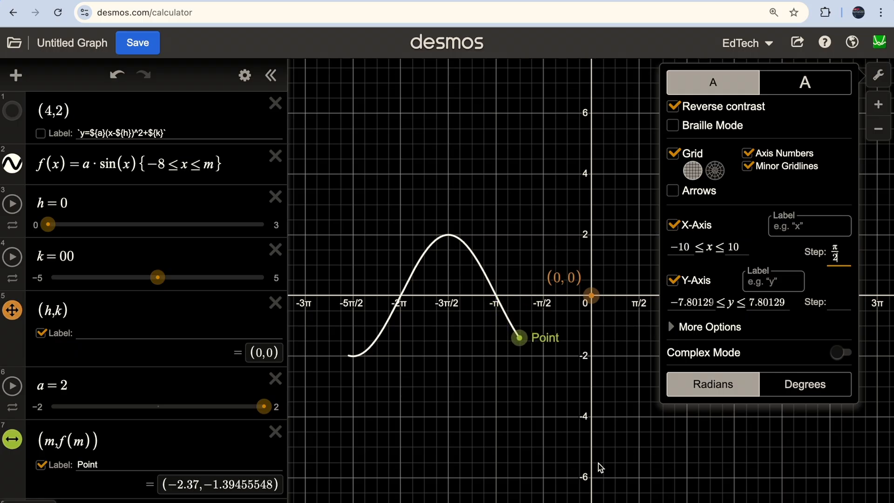
{"action": "left_click", "coordinate": [651, 466]}
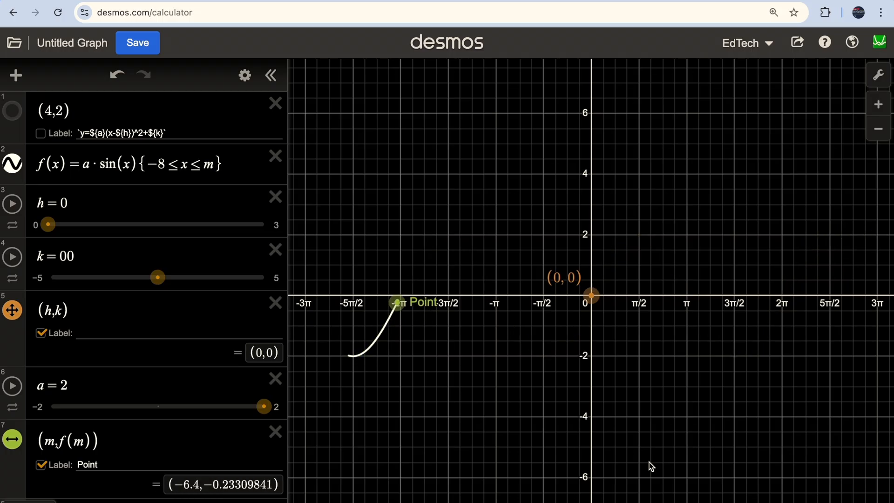
- In the graph settings, switch the angle unit to degrees and set the x-axis step to 90
{"action": "left_click", "coordinate": [878, 75]}
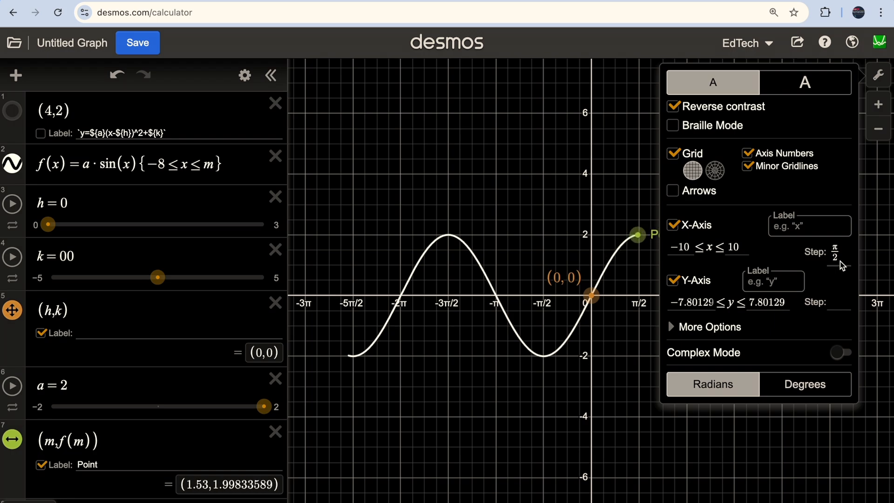
{"action": "left_click", "coordinate": [806, 386]}
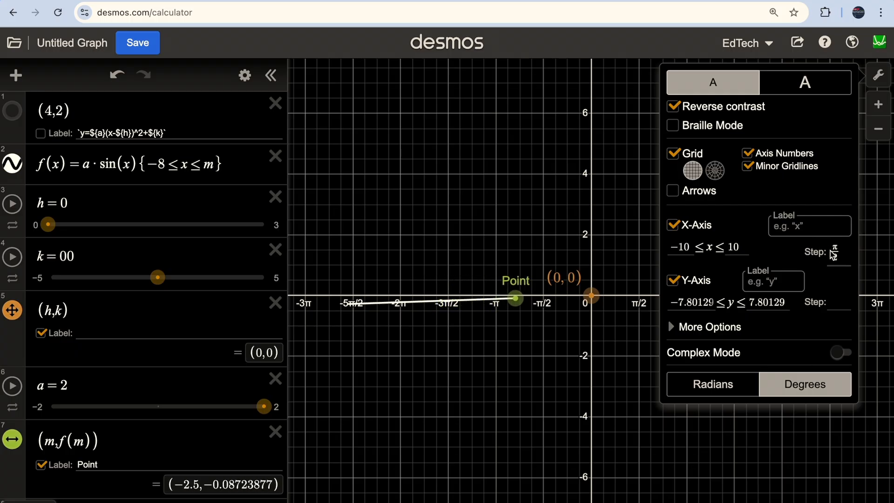
{"action": "left_click_drag", "start_coordinate": [831, 252], "coordinate": [844, 252]}
{"action": "key", "text": "BackSpace"}
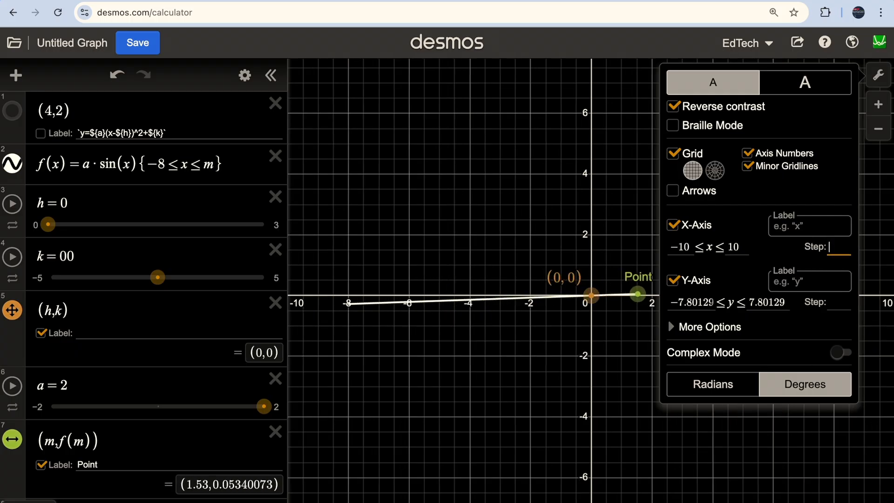
{"action": "type", "text": "90"}
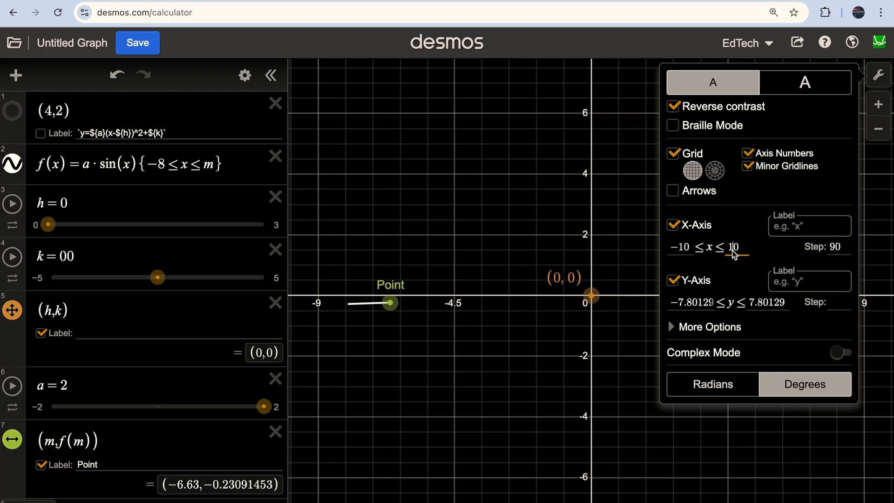
- Set the x-axis range from -500 to 500
{"action": "left_click", "coordinate": [684, 253]}
{"action": "key", "text": "BackSpace"}
{"action": "type", "text": "3"}
{"action": "key", "text": "BackSpace"}
{"action": "type", "text": "5000"}
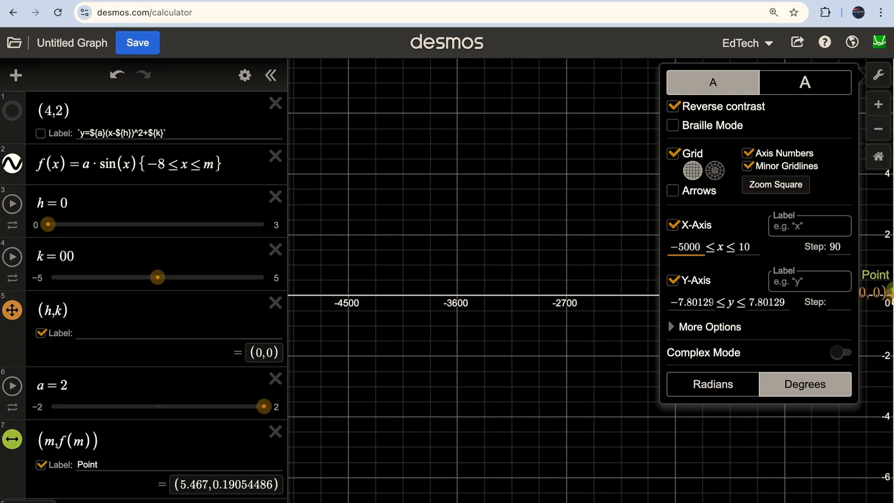
{"action": "key", "text": "BackSpace"}
{"action": "left_click", "coordinate": [737, 248]}
{"action": "key", "text": "BackSpace"}
{"action": "type", "text": "500"}
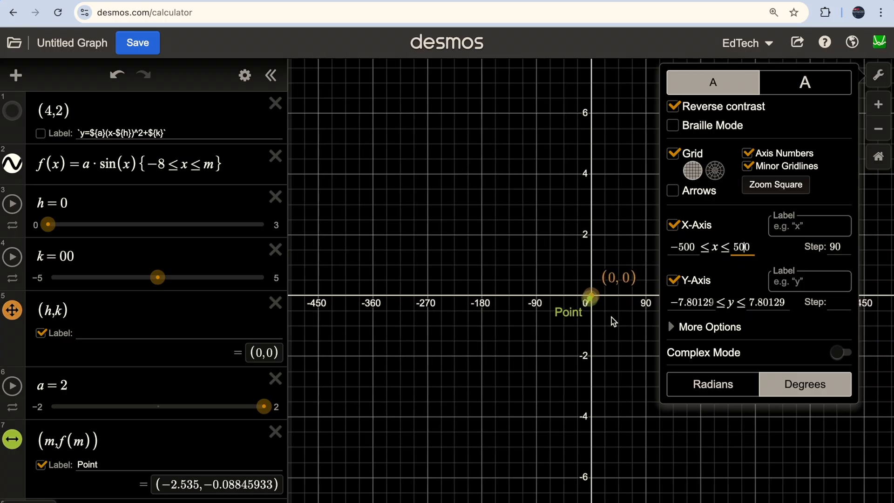
- Set the m slider's limits to -500 and 500
{"action": "left_click", "coordinate": [95, 408]}
{"action": "scroll", "coordinate": [93, 400], "scroll_direction": "down", "scroll_amount": 3}
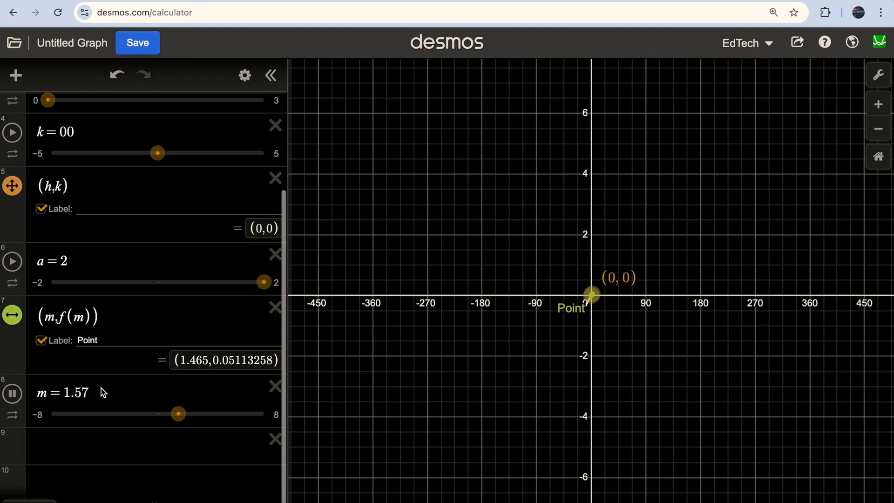
{"action": "left_click", "coordinate": [115, 400]}
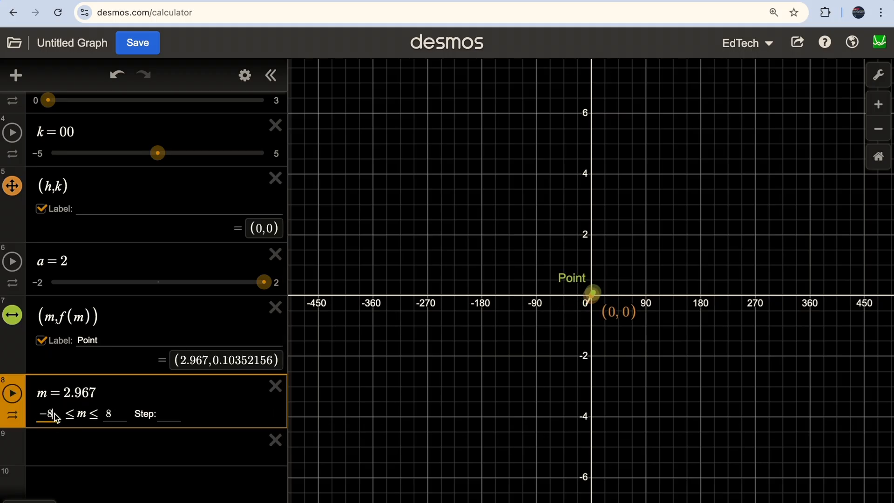
{"action": "key", "text": "BackSpace"}
{"action": "type", "text": "500"}
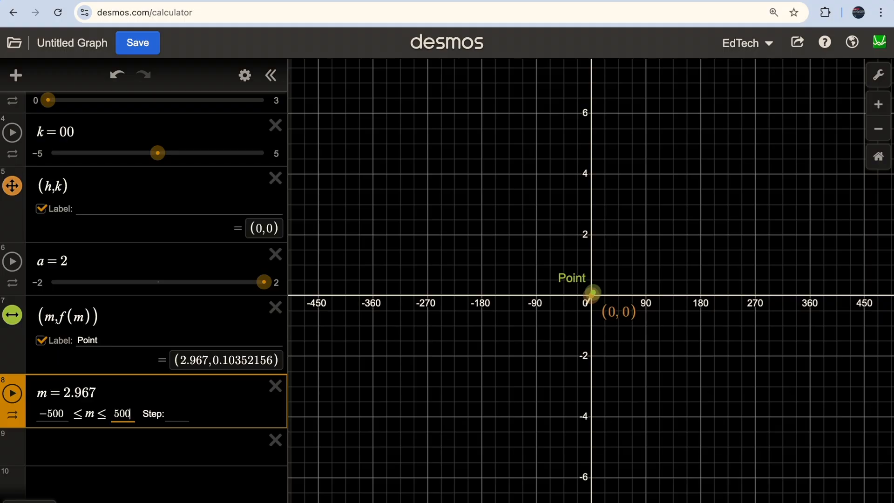
{"action": "left_click", "coordinate": [110, 443]}
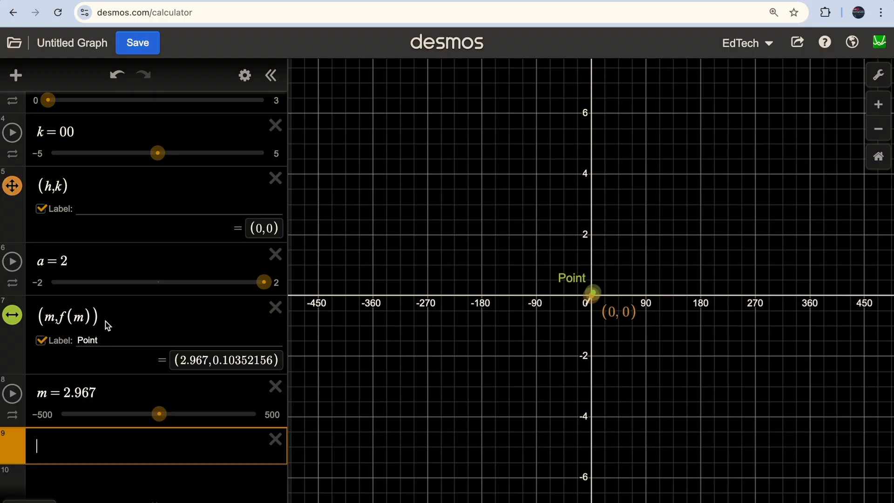
- Play the m slider's animation over its extended range
{"action": "scroll", "coordinate": [127, 307], "scroll_direction": "up", "scroll_amount": 3}
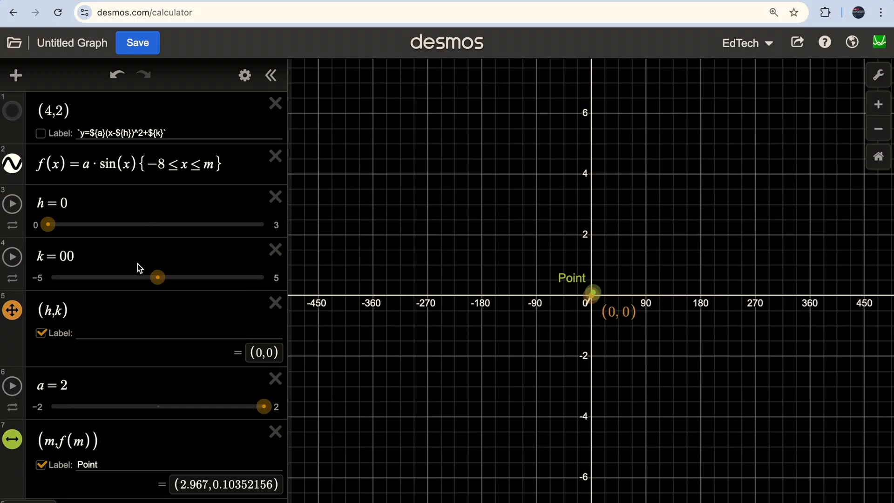
{"action": "scroll", "coordinate": [114, 344], "scroll_direction": "down", "scroll_amount": 3}
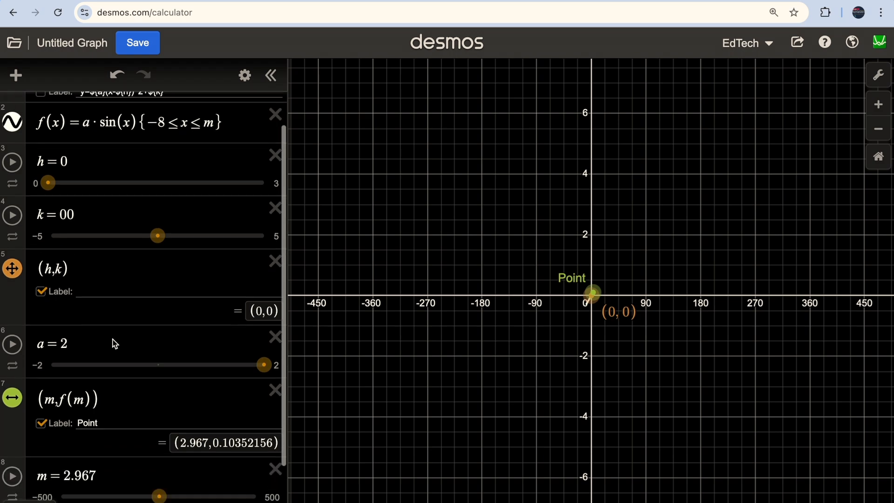
{"action": "left_click", "coordinate": [14, 394]}
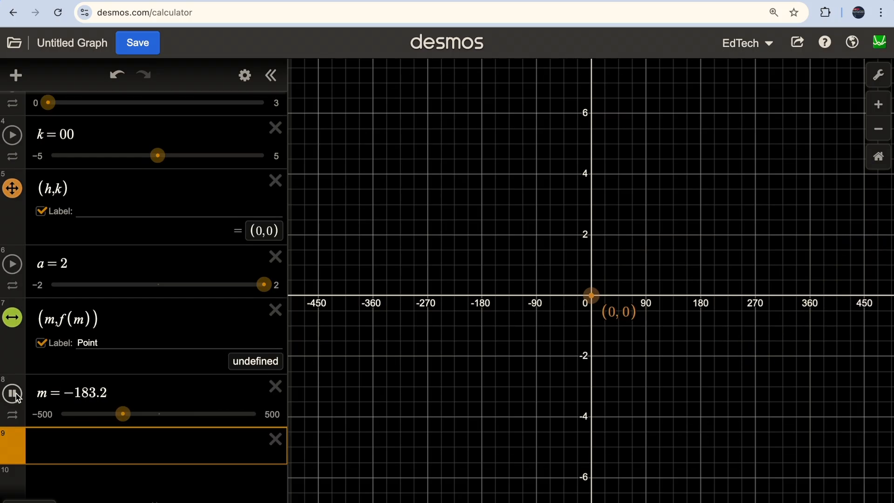
- Change the lower bound of f(x)'s domain restriction to -500 so the curve is traced across the whole graph
{"action": "scroll", "coordinate": [112, 296], "scroll_direction": "up", "scroll_amount": 3}
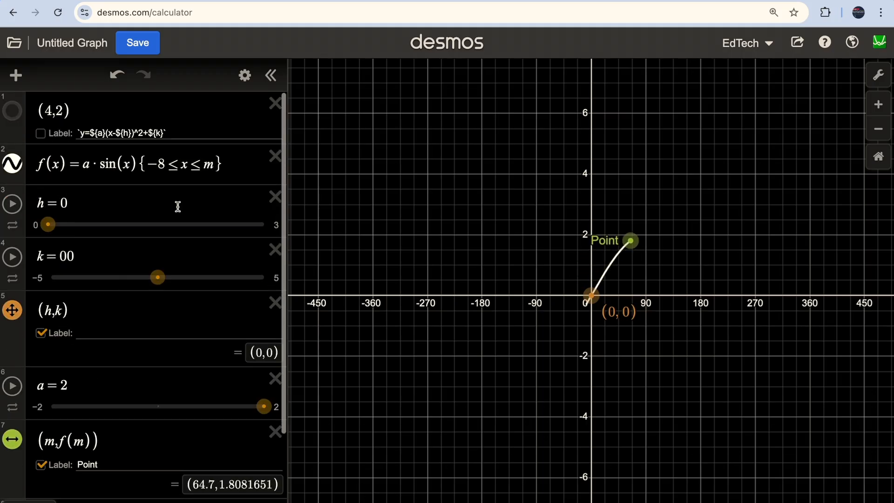
{"action": "left_click", "coordinate": [164, 164]}
{"action": "key", "text": "BackSpace"}
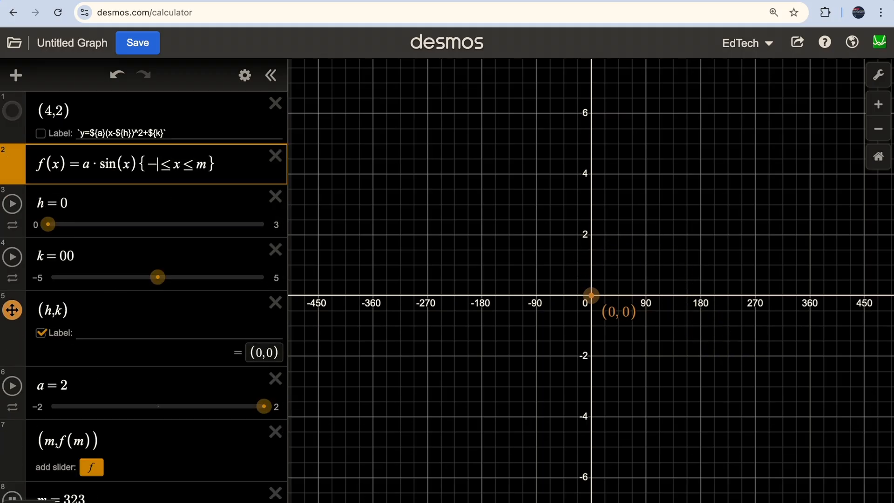
{"action": "type", "text": "500"}
{"action": "scroll", "coordinate": [154, 331], "scroll_direction": "down", "scroll_amount": 5}
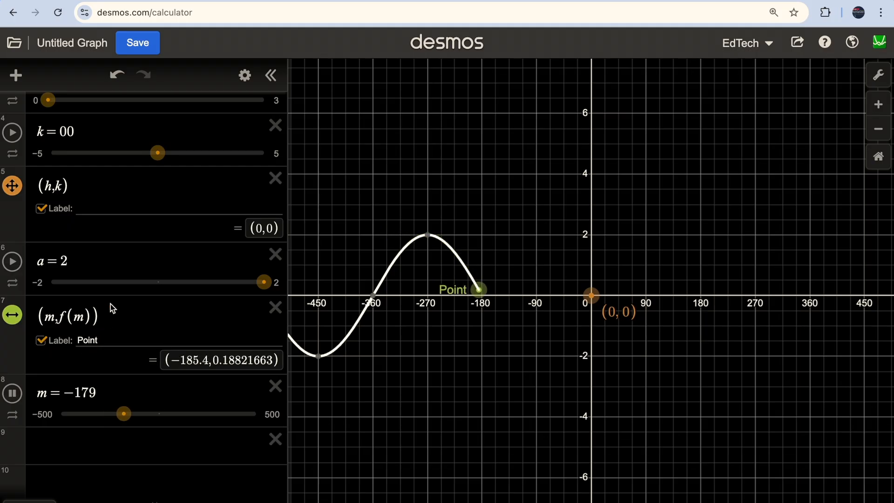
{"action": "scroll", "coordinate": [124, 254], "scroll_direction": "up", "scroll_amount": 3}
{"action": "scroll", "coordinate": [80, 219], "scroll_direction": "up", "scroll_amount": 2}
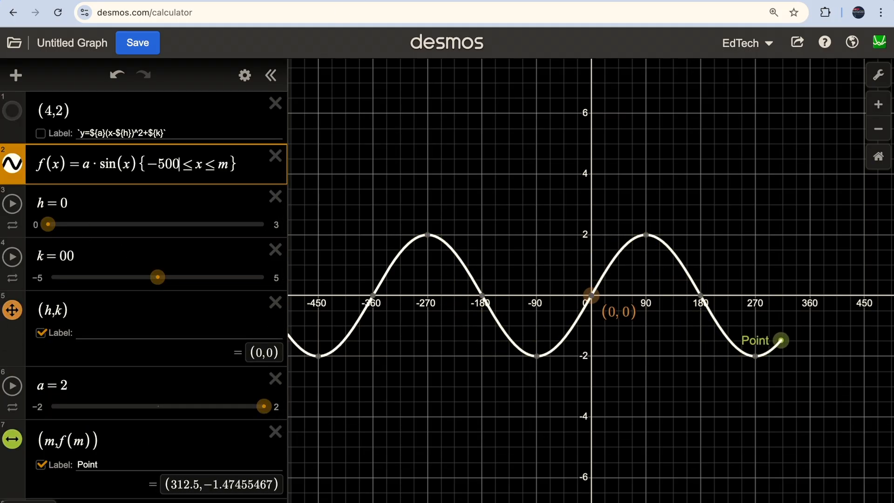
- Open the car emojis page of emojidb.org in a new browser tab and copy the truck emoji
{"action": "key", "text": "super+t"}
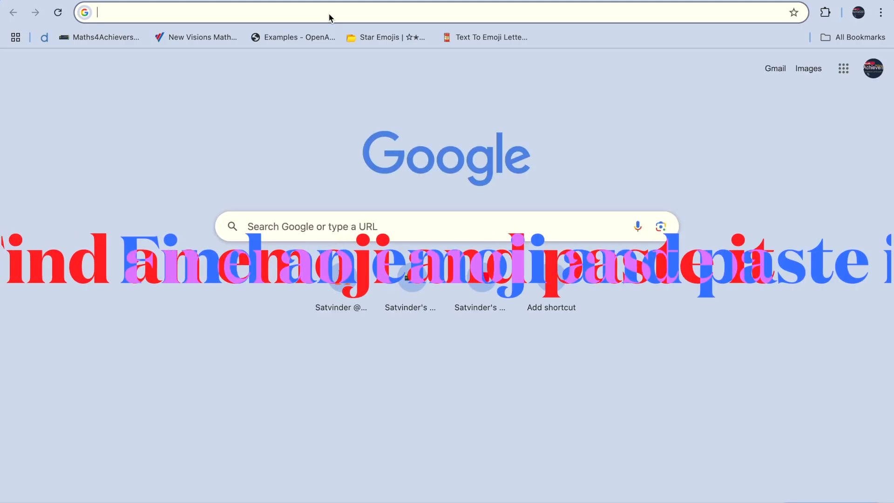
{"action": "type", "text": "emo"}
{"action": "key", "text": "Return"}
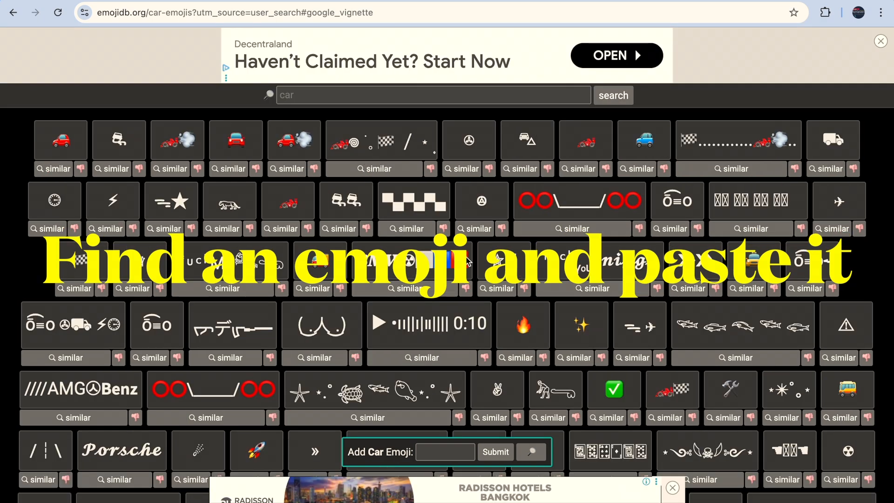
{"action": "scroll", "coordinate": [467, 262], "scroll_direction": "down", "scroll_amount": 1}
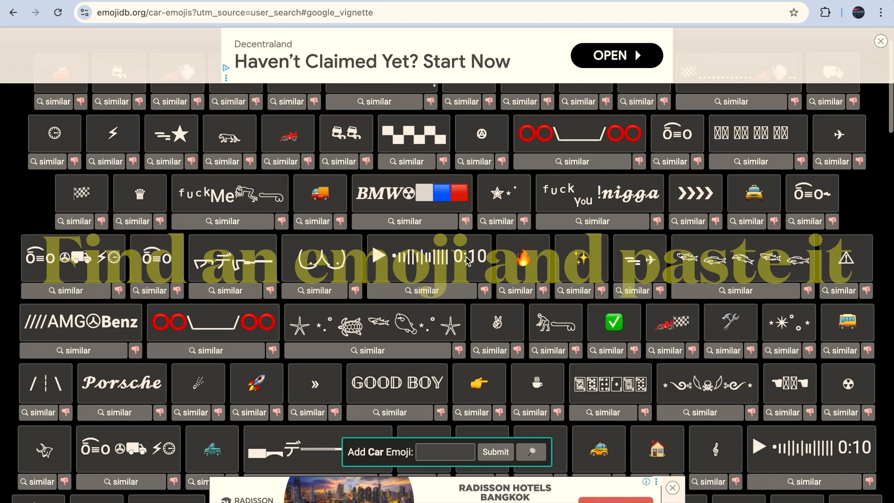
{"action": "scroll", "coordinate": [834, 148], "scroll_direction": "up", "scroll_amount": 1}
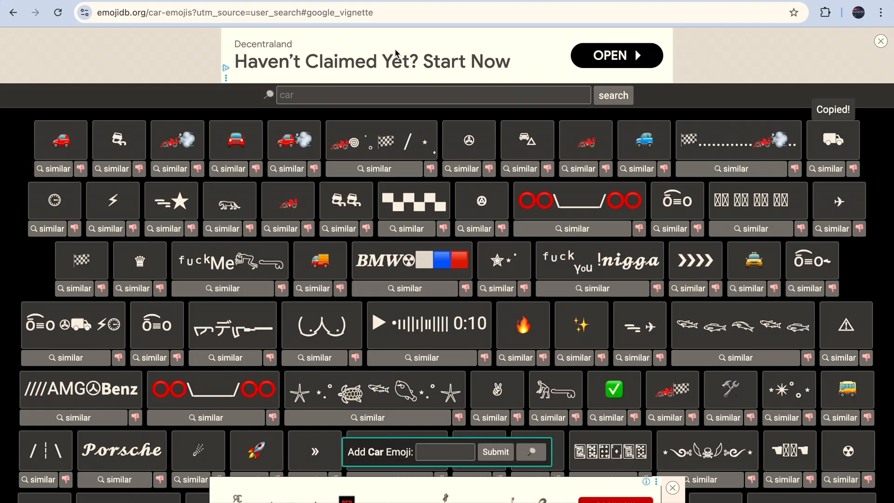
- Switch back to Desmos and replace the label of the point (m, f(m)) with the copied truck emoji
{"action": "left_click", "coordinate": [249, 1]}
{"action": "scroll", "coordinate": [106, 420], "scroll_direction": "down", "scroll_amount": 3}
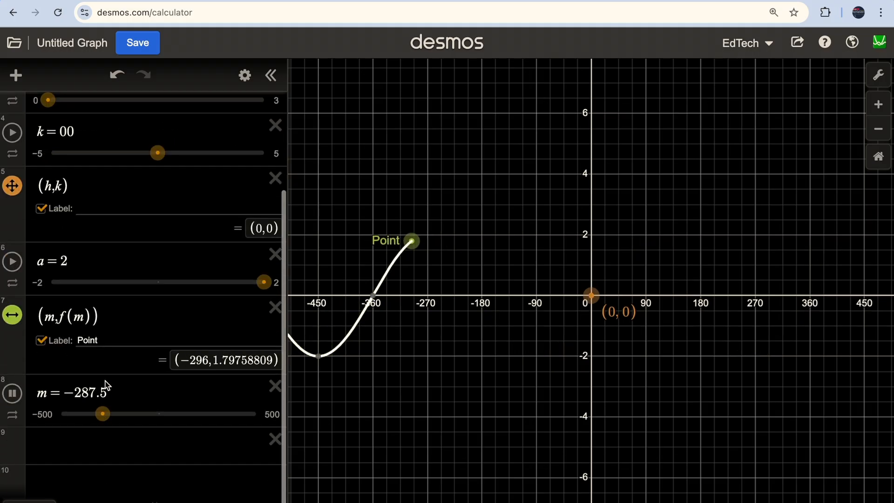
{"action": "double_click", "coordinate": [80, 341]}
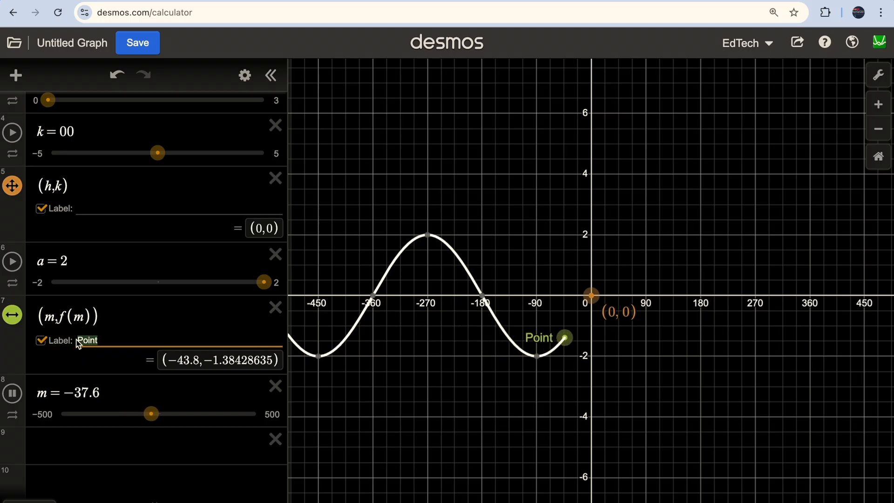
{"action": "type", "text": "🚚"}
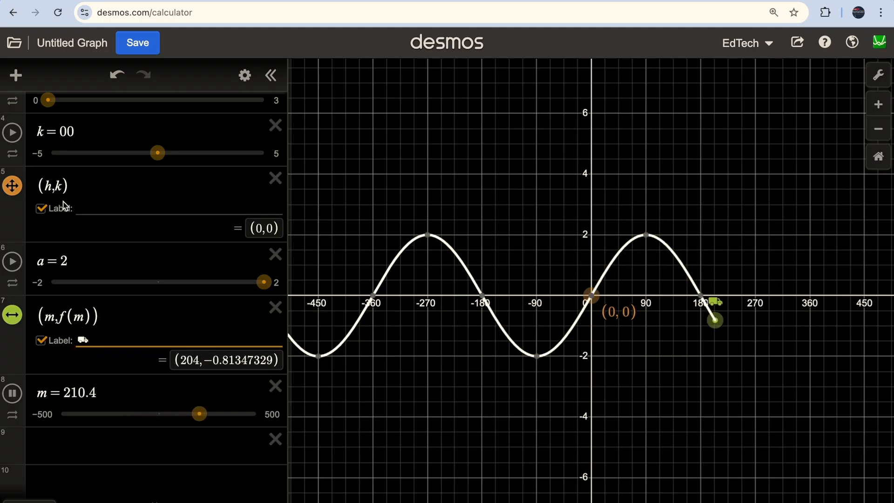
- Hide the f(x) curve, and show the moving point only as its truck label at size 3 with the text outline off
{"action": "scroll", "coordinate": [74, 167], "scroll_direction": "up", "scroll_amount": 3}
{"action": "left_click", "coordinate": [11, 169]}
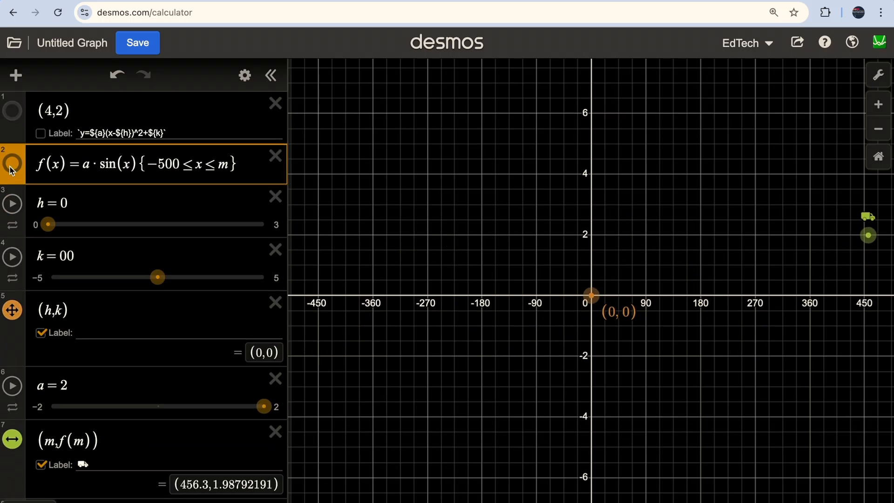
{"action": "scroll", "coordinate": [88, 291], "scroll_direction": "down", "scroll_amount": 3}
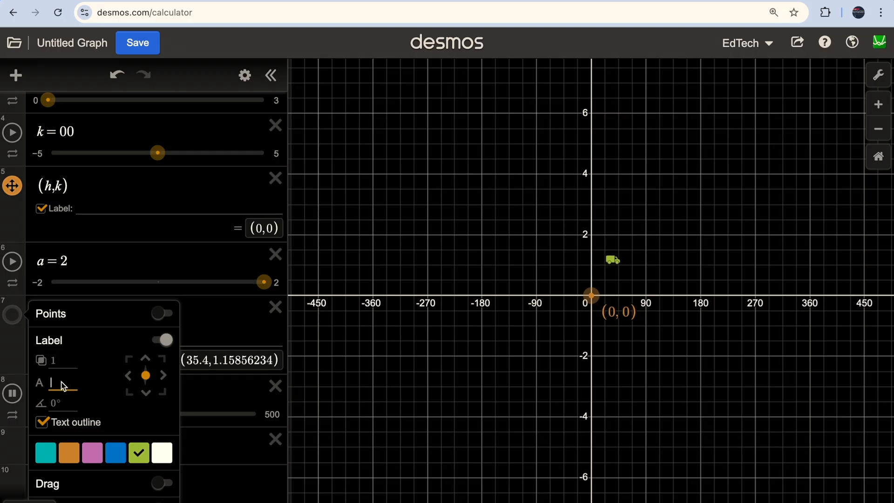
{"action": "type", "text": "3"}
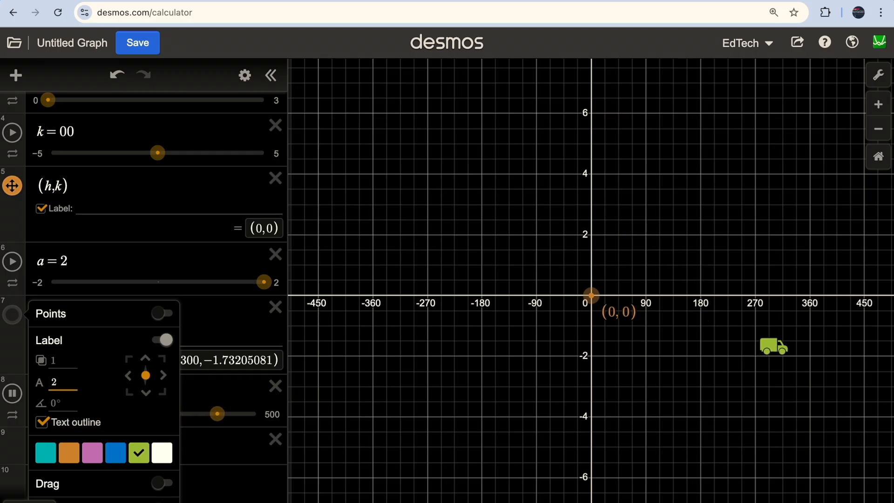
{"action": "left_click", "coordinate": [43, 422]}
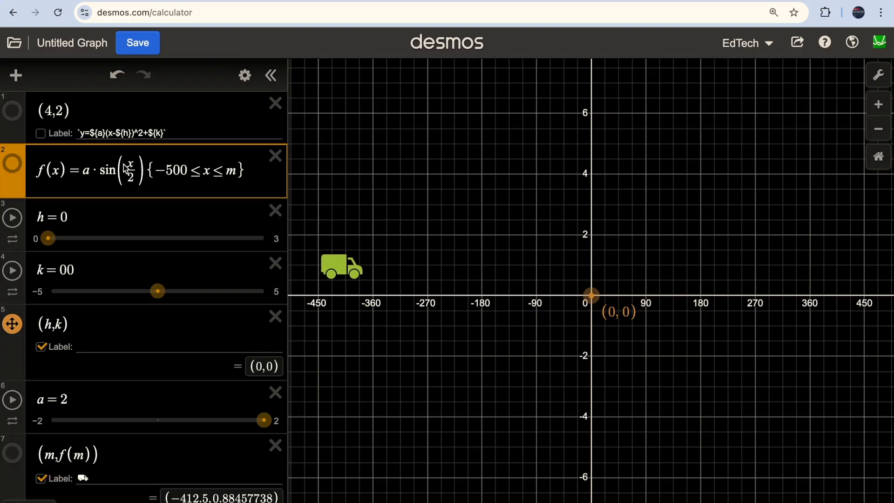
- Set a to 1 to reduce the amplitude of the truck's motion
{"action": "left_click", "coordinate": [76, 412]}
{"action": "key", "text": "BackSpace"}
{"action": "type", "text": "1"}
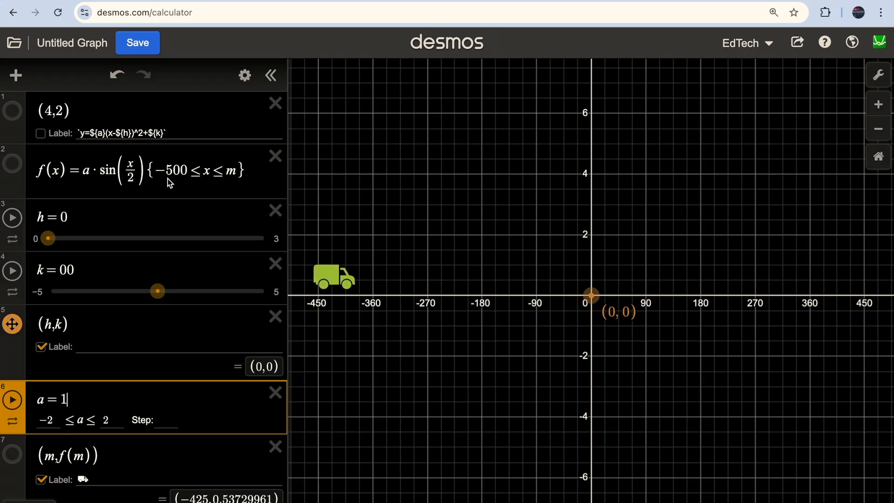
{"action": "scroll", "coordinate": [130, 361], "scroll_direction": "down", "scroll_amount": 2}
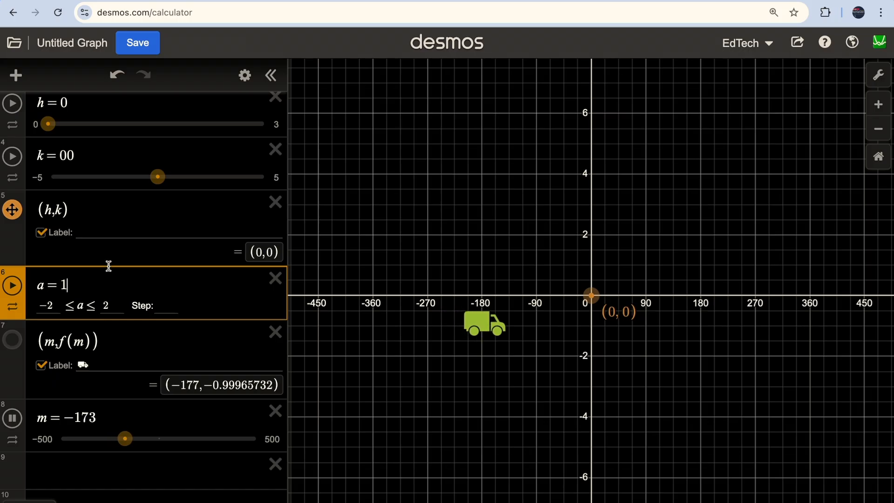
{"action": "scroll", "coordinate": [107, 265], "scroll_direction": "up", "scroll_amount": 3}
{"action": "scroll", "coordinate": [110, 270], "scroll_direction": "down", "scroll_amount": 1}
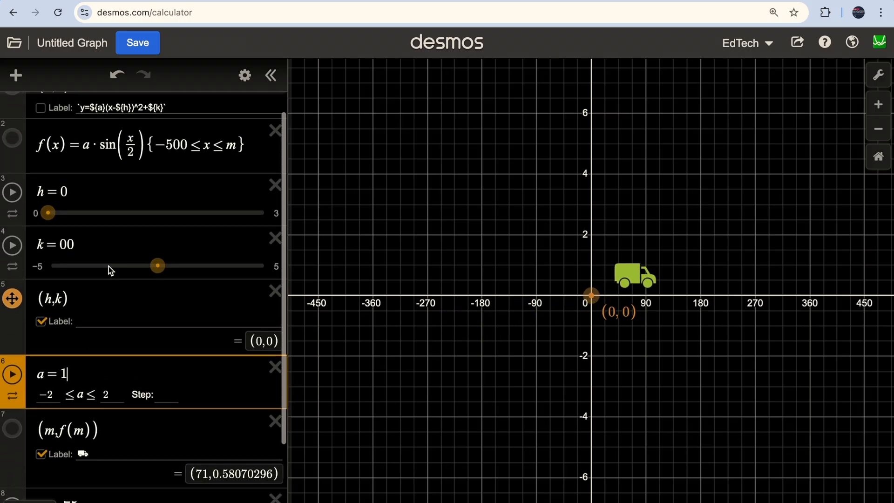
{"action": "scroll", "coordinate": [110, 266], "scroll_direction": "up", "scroll_amount": 1}
{"action": "scroll", "coordinate": [114, 355], "scroll_direction": "down", "scroll_amount": 2}
{"action": "scroll", "coordinate": [113, 356], "scroll_direction": "up", "scroll_amount": 1}
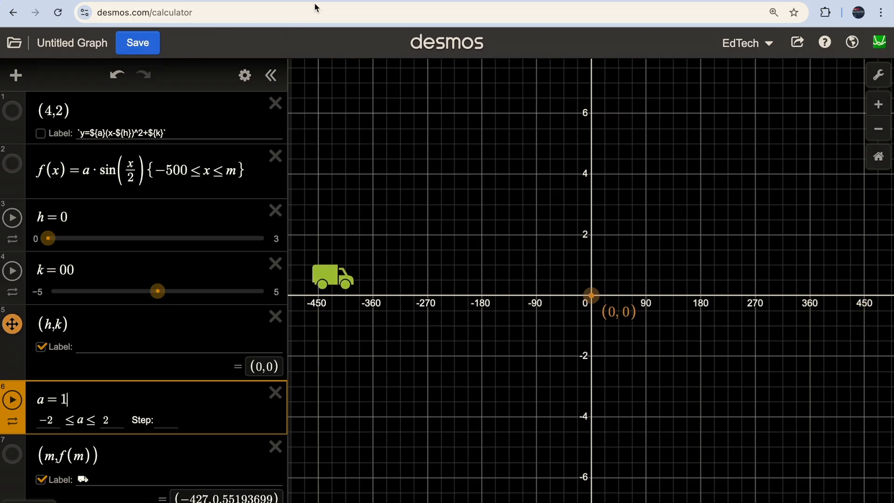
- Reload the calculator to start a blank graph, and turn on reverse contrast for a dark display
{"action": "left_click", "coordinate": [59, 16]}
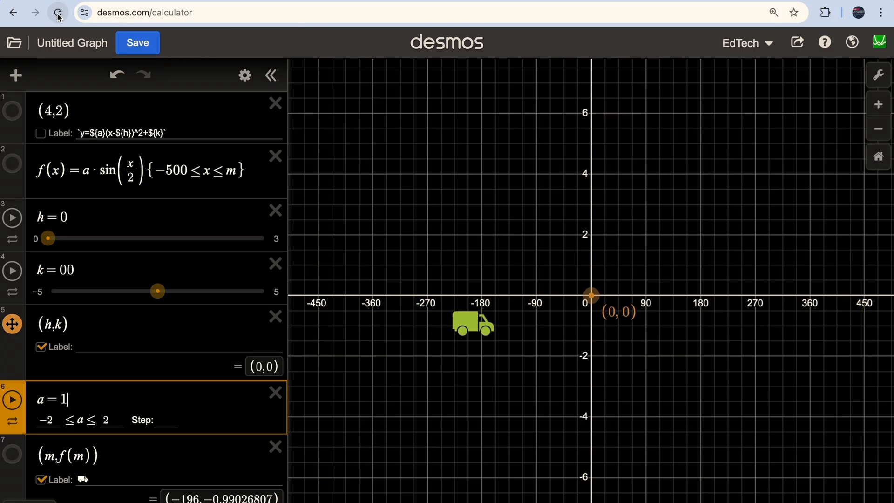
{"action": "left_click", "coordinate": [478, 196]}
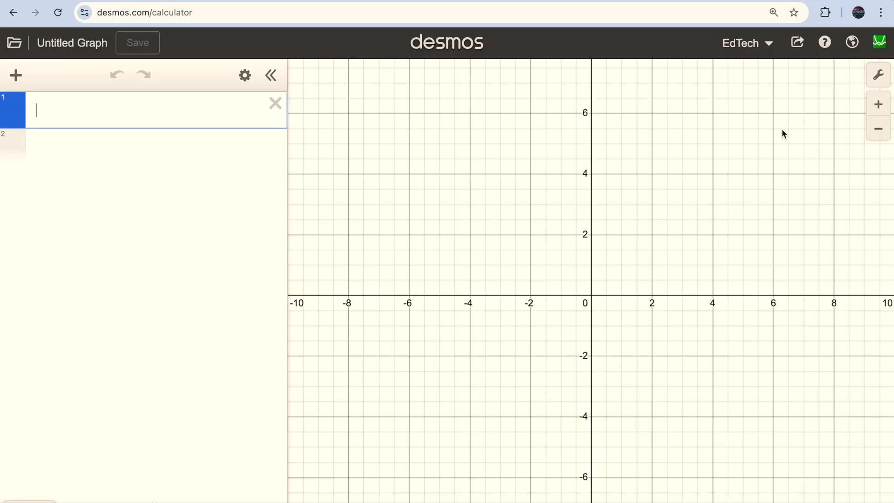
{"action": "left_click", "coordinate": [878, 76]}
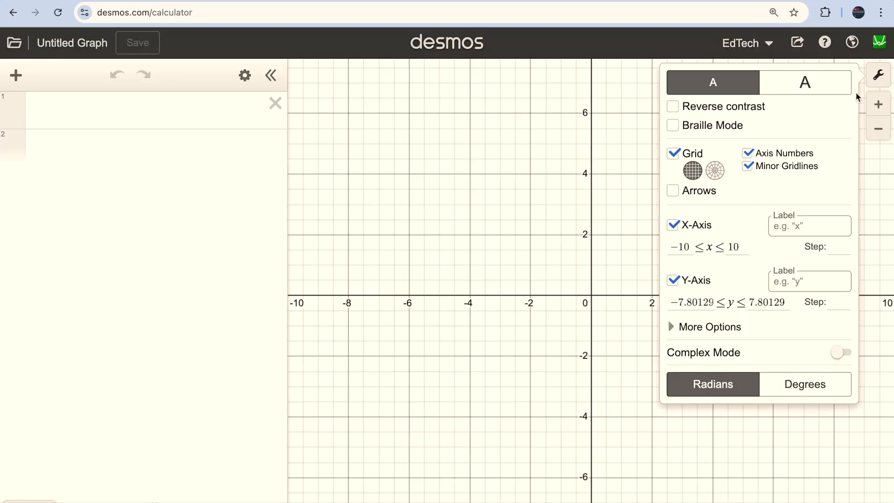
{"action": "left_click", "coordinate": [675, 106]}
{"action": "left_click", "coordinate": [402, 176]}
- Graph the polar circle r = 3 in the first expression
{"action": "left_click", "coordinate": [97, 113]}
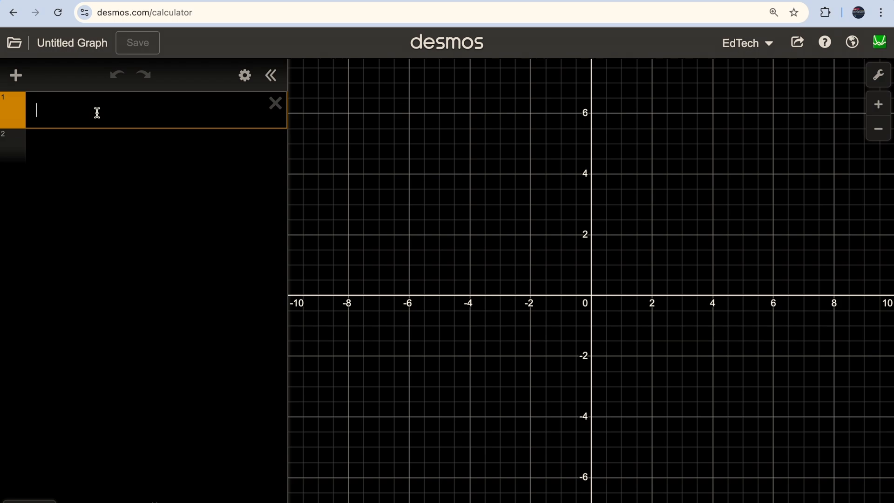
{"action": "type", "text": "r="}
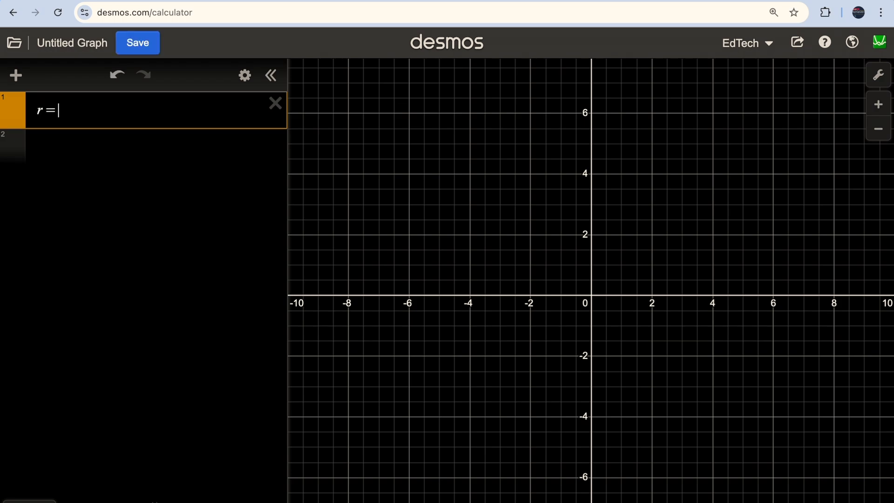
{"action": "type", "text": "3"}
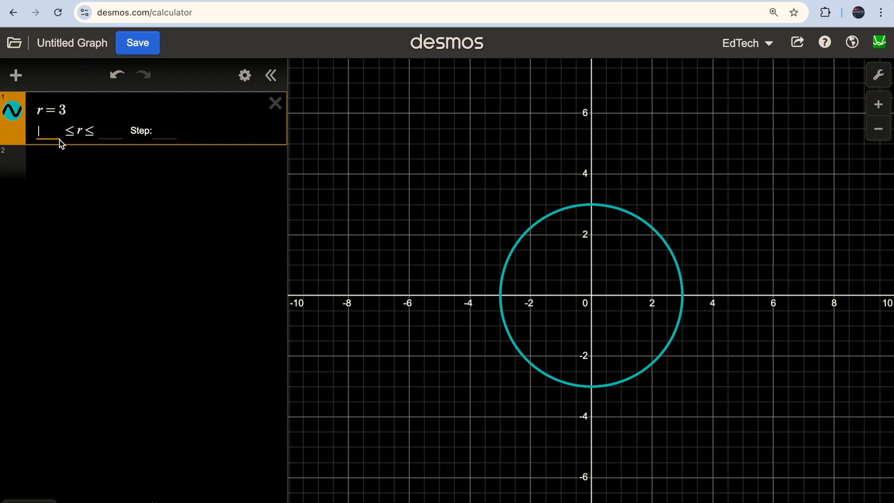
- Limit the r slider to the range 1 to 10 and resize the circle to a radius of about 3.95
{"action": "type", "text": "1"}
{"action": "key", "text": "Tab"}
{"action": "type", "text": "2"}
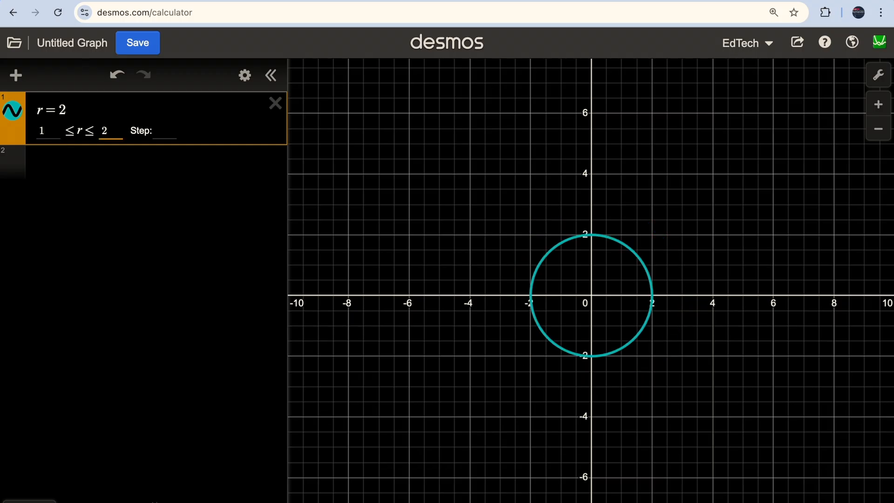
{"action": "key", "text": "BackSpace"}
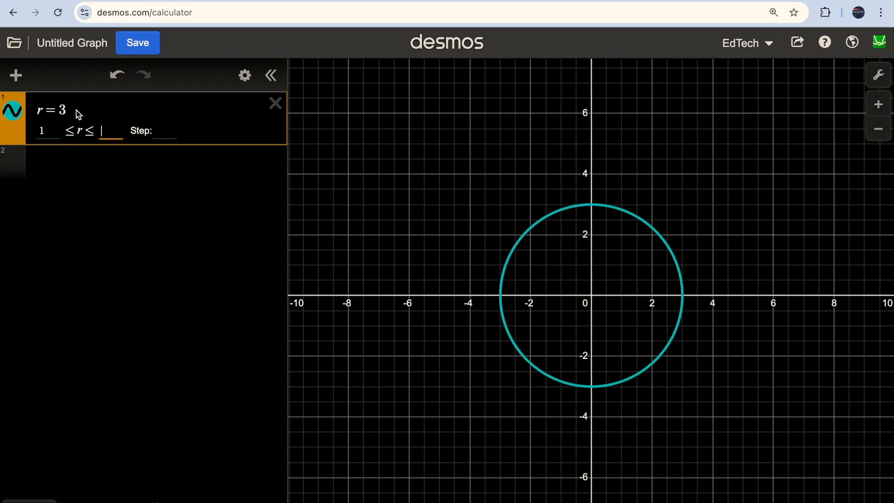
{"action": "left_click", "coordinate": [73, 160]}
{"action": "left_click_drag", "start_coordinate": [95, 130], "coordinate": [117, 131]}
{"action": "left_click", "coordinate": [104, 179]}
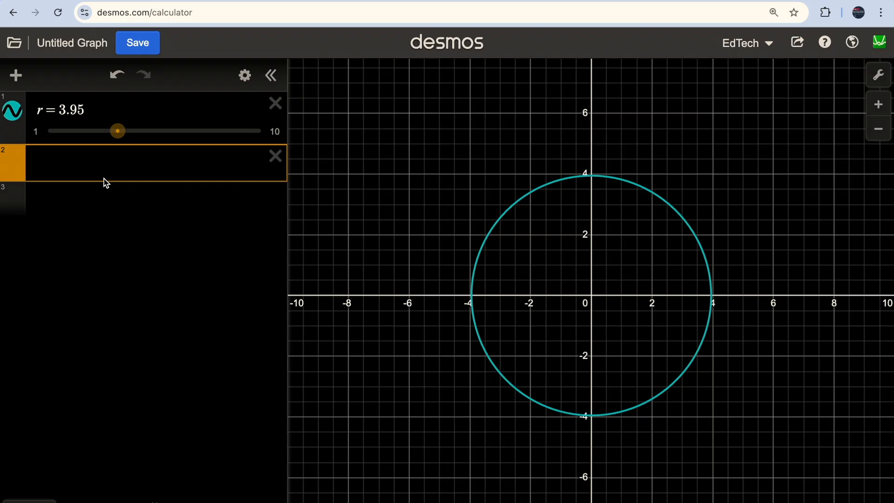
- Hide the r circle and enter the circle equation (x-h)^2+(y-k)^2=m^2 with sliders for h, k and m
{"action": "left_click", "coordinate": [12, 112]}
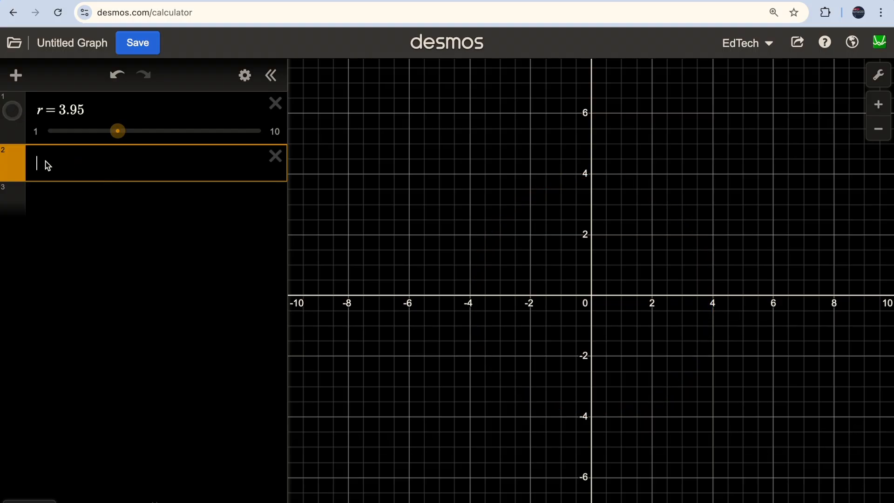
{"action": "type", "text": "(x-h"}
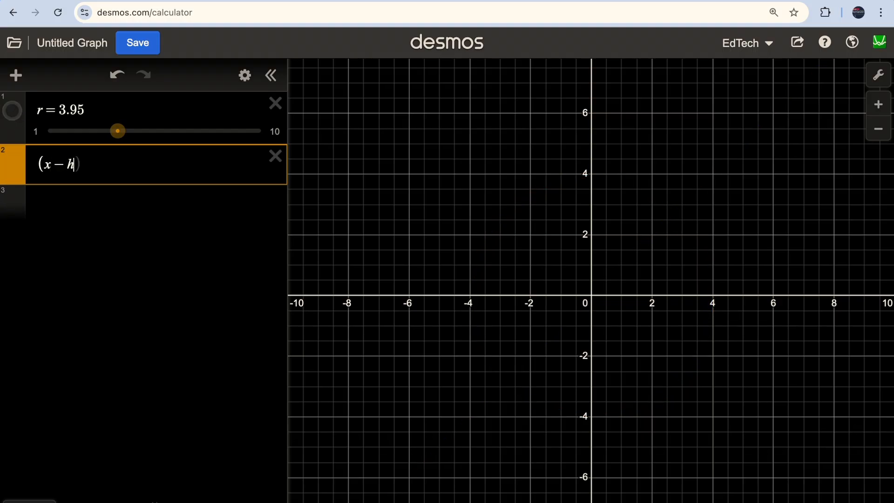
{"action": "type", "text": ")^2"}
{"action": "key", "text": "Right"}
{"action": "type", "text": "+(y-k)"}
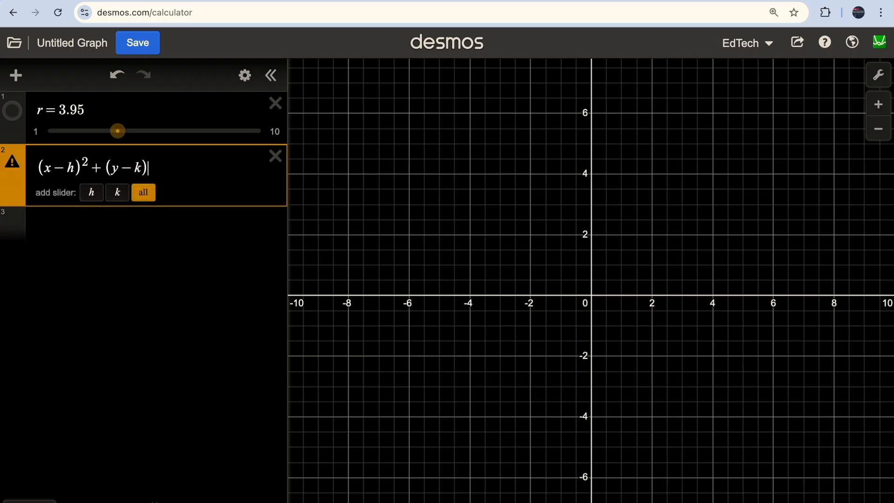
{"action": "type", "text": "^2="}
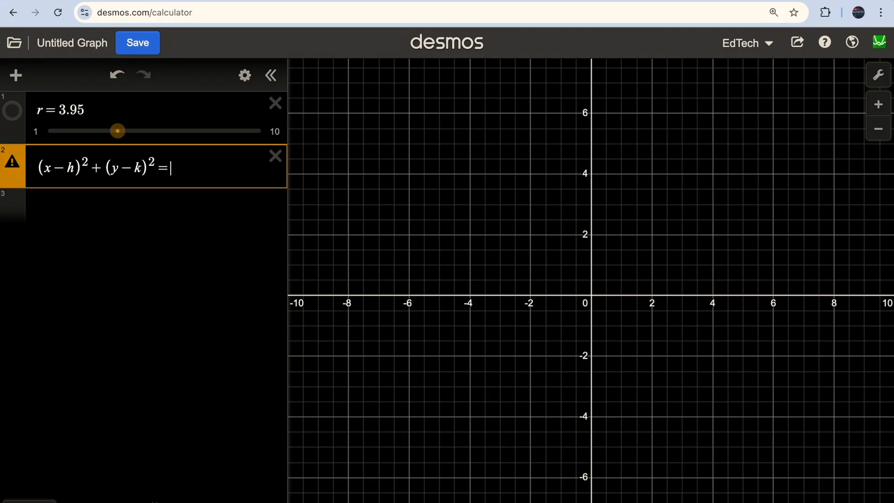
{"action": "type", "text": "m^2"}
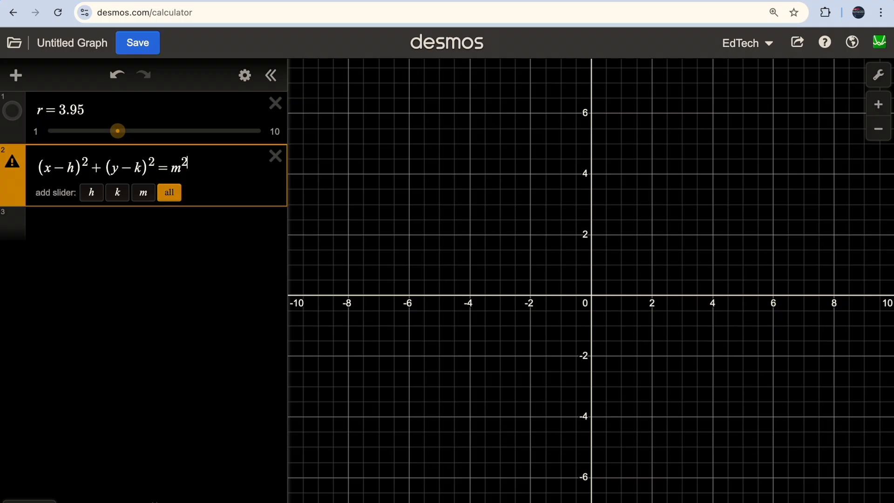
{"action": "key", "text": "Return"}
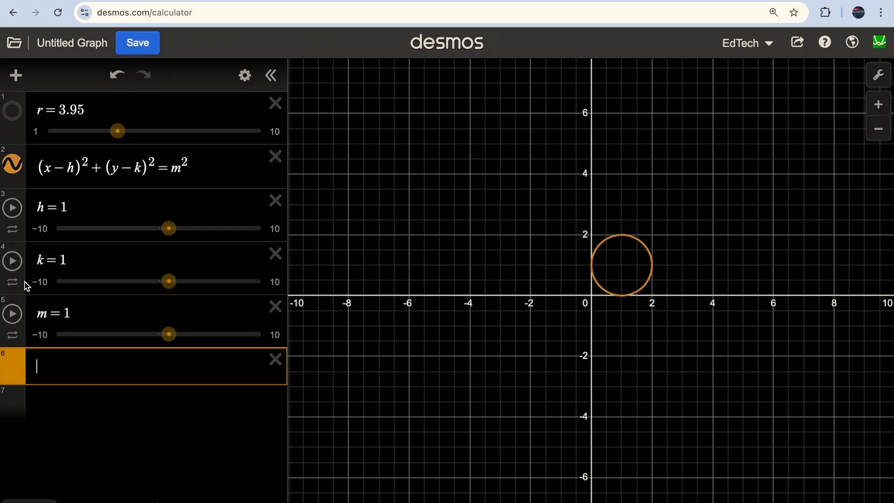
- Set both h and k to 0 to centre the circle at the origin
{"action": "left_click", "coordinate": [77, 211]}
{"action": "key", "text": "BackSpace"}
{"action": "type", "text": "0"}
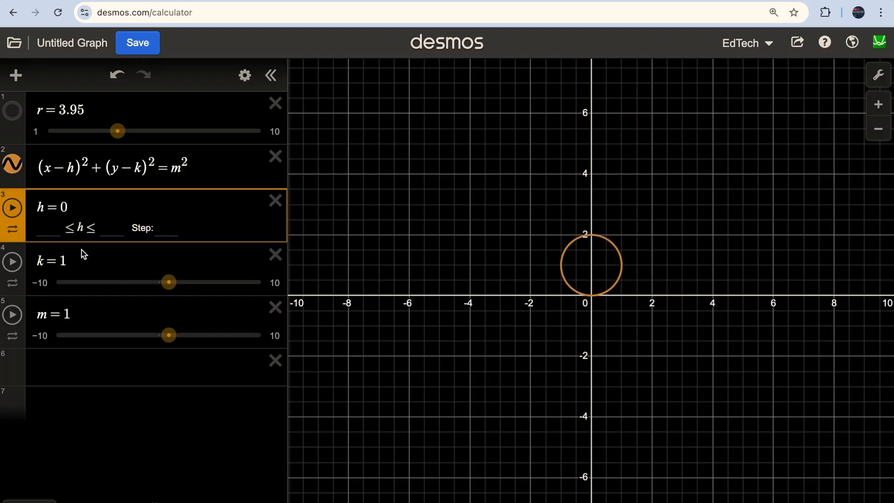
{"action": "left_click", "coordinate": [84, 274]}
{"action": "key", "text": "BackSpace"}
{"action": "type", "text": "0"}
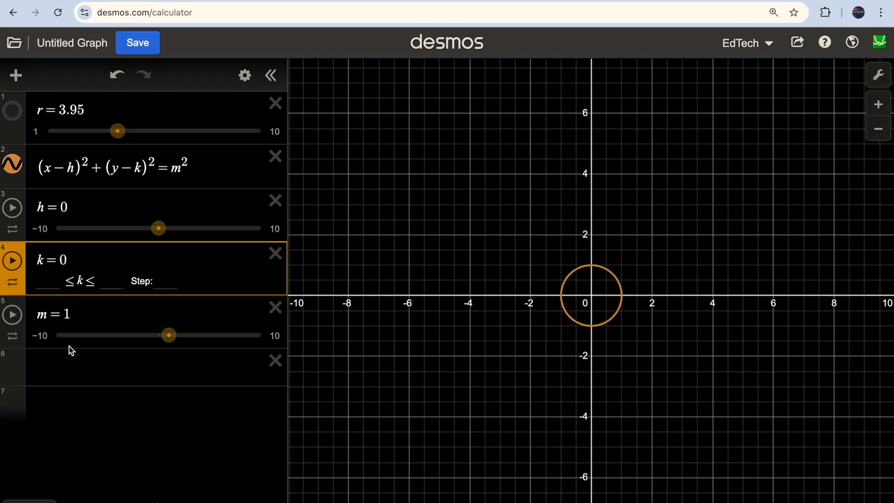
- Limit the m slider to the range 1 to 4
{"action": "left_click", "coordinate": [80, 321]}
{"action": "left_click", "coordinate": [61, 339]}
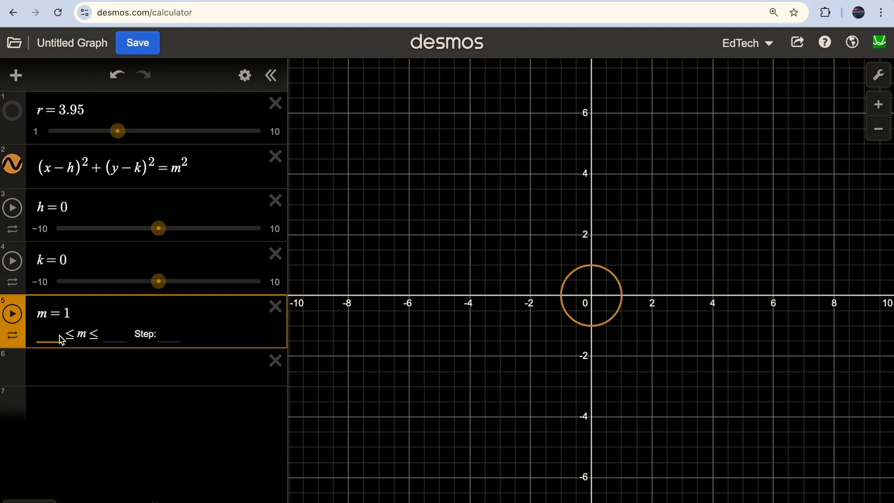
{"action": "key", "text": "Tab"}
{"action": "left_click", "coordinate": [58, 380]}
- Animate m so the circle's radius changes, pause the animation, and set m to 4
{"action": "left_click", "coordinate": [12, 313]}
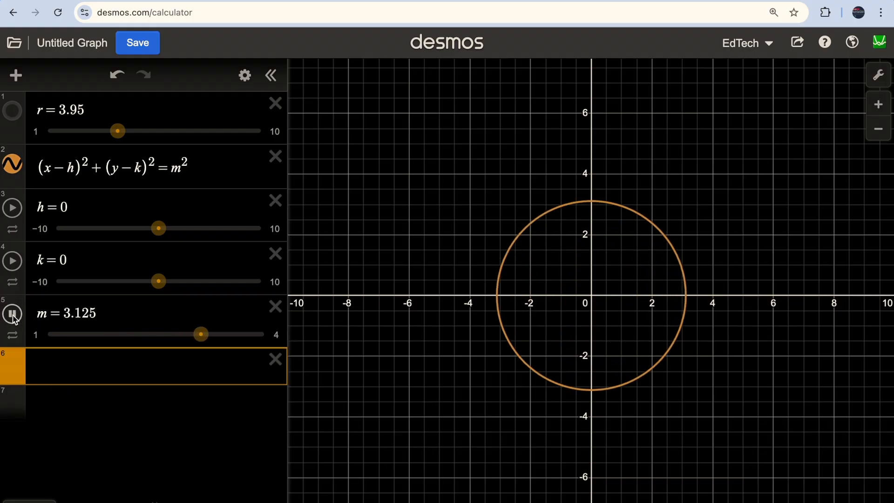
{"action": "left_click", "coordinate": [12, 313]}
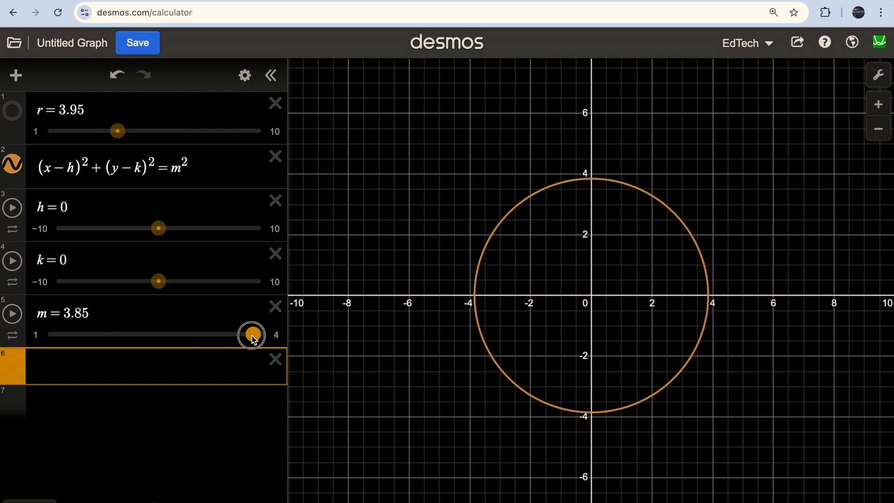
{"action": "left_click_drag", "start_coordinate": [251, 335], "coordinate": [266, 334]}
- Add the point (4cos(n), 4sin(n)) on the circle, with a slider for n
{"action": "left_click", "coordinate": [116, 369]}
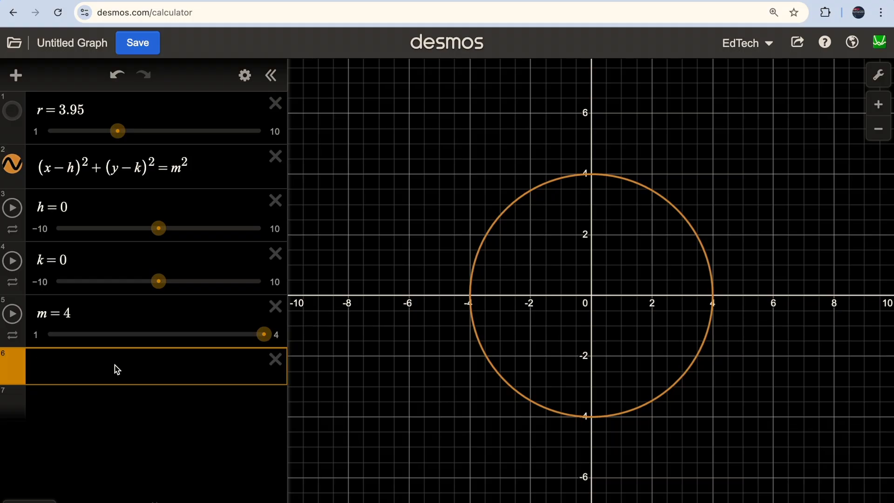
{"action": "type", "text": "("}
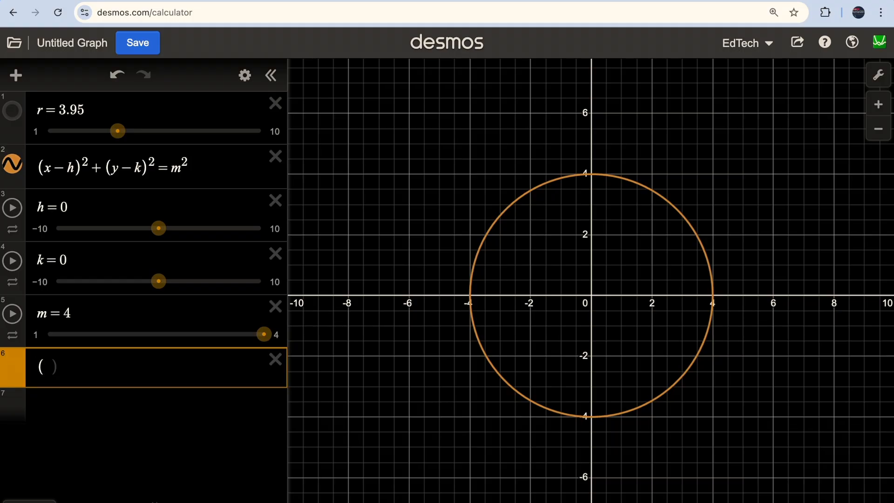
{"action": "type", "text": "4 cos("}
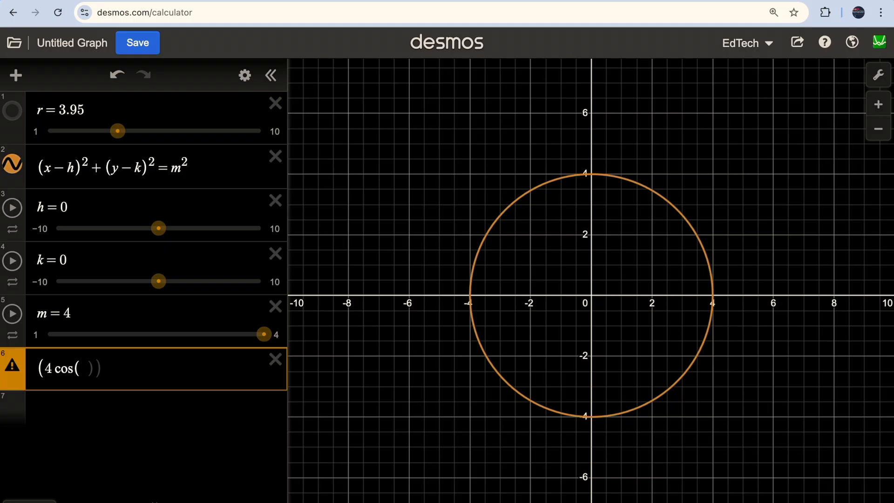
{"action": "type", "text": "n)"}
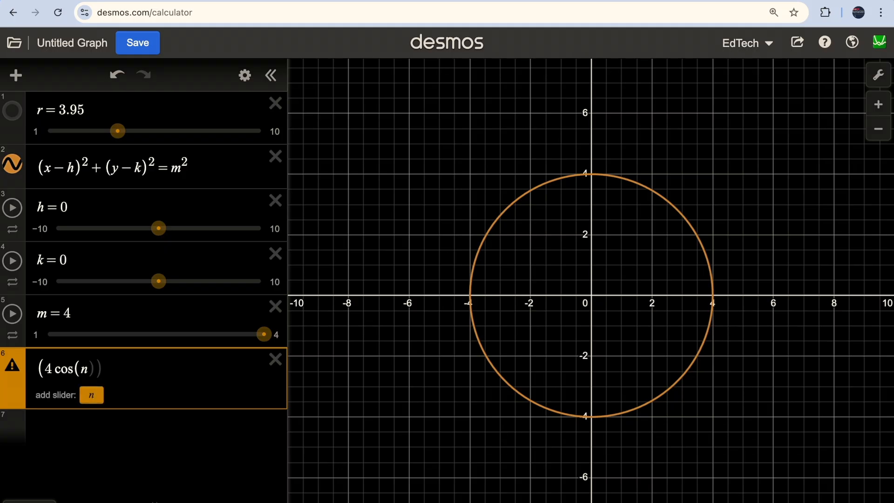
{"action": "type", "text": ","}
{"action": "type", "text": "4sin("}
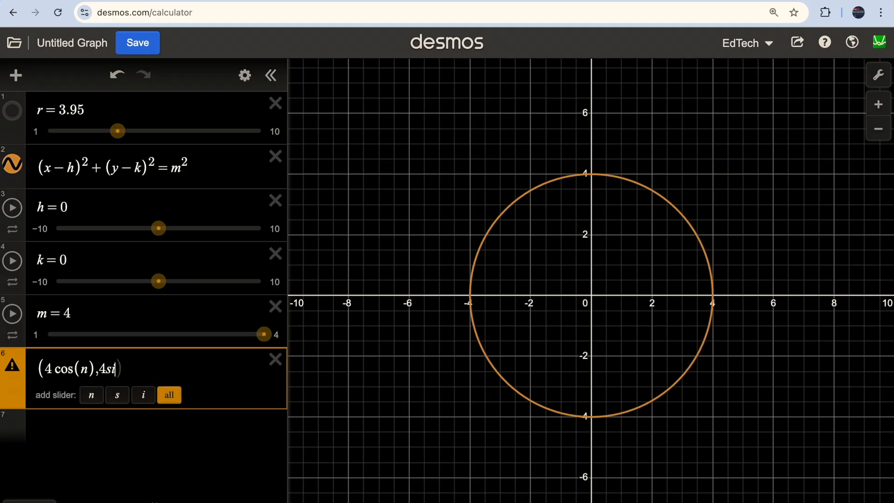
{"action": "type", "text": "n"}
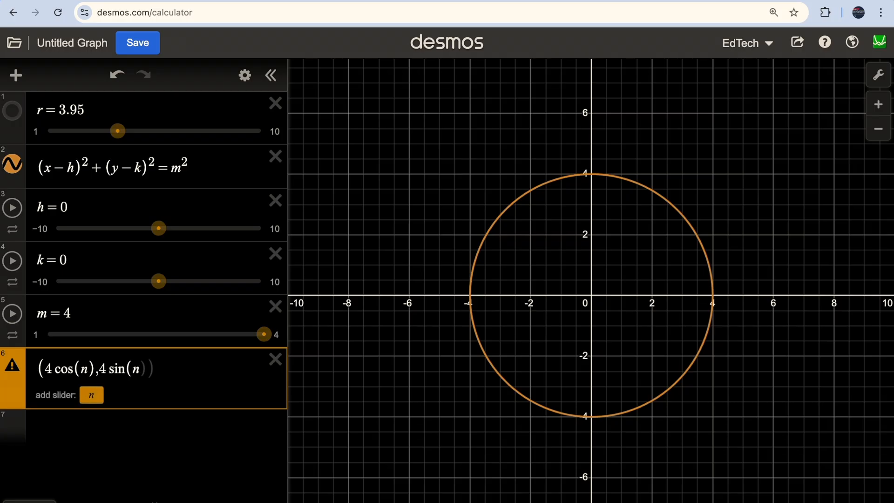
{"action": "key", "text": "Return"}
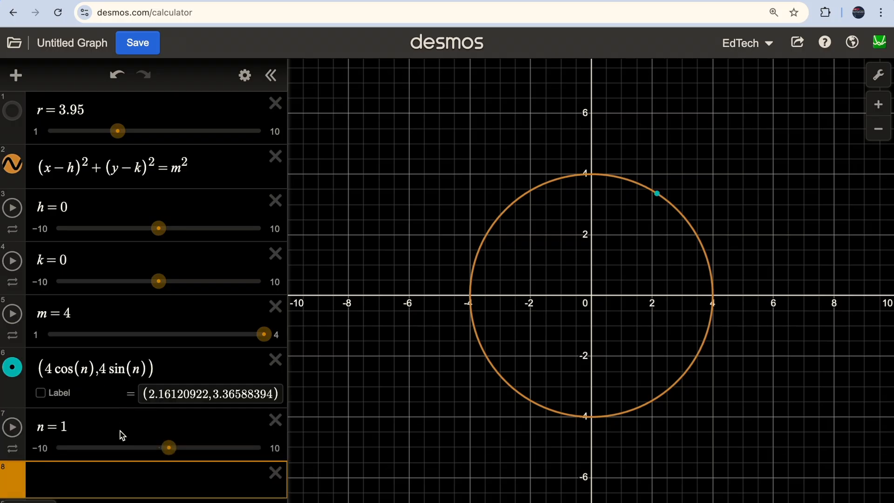
- Turn on the label of the point (4cos(n), 4sin(n)) and name it P
{"action": "scroll", "coordinate": [122, 435], "scroll_direction": "down", "scroll_amount": 1}
{"action": "left_click", "coordinate": [41, 360]}
{"action": "left_click", "coordinate": [89, 361]}
{"action": "type", "text": "P"}
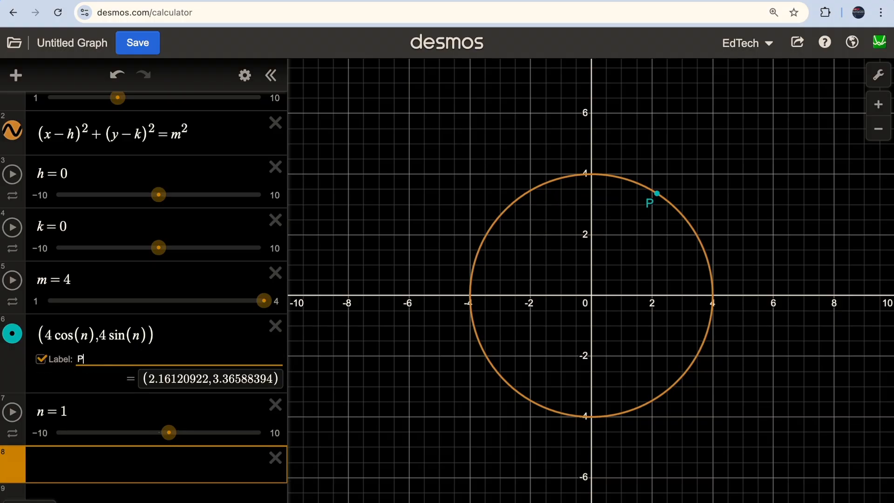
- Limit the n slider to the range 0 to 2π
{"action": "left_click", "coordinate": [114, 413]}
{"action": "left_click", "coordinate": [55, 432]}
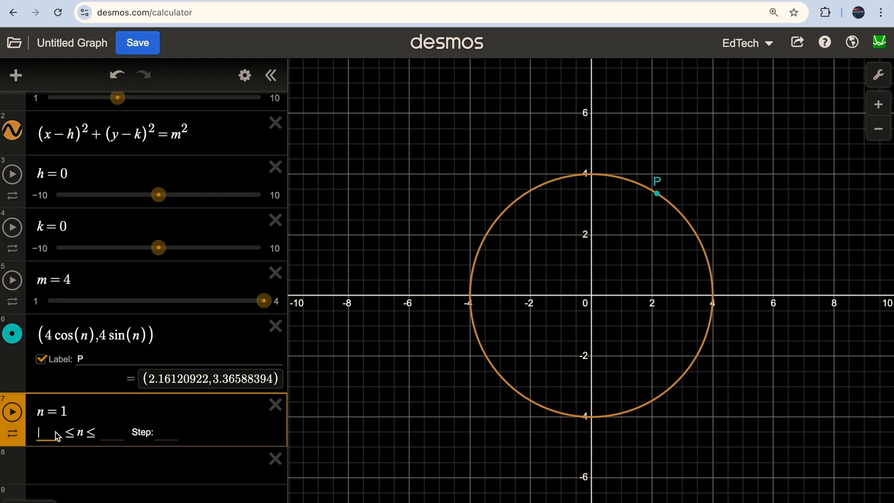
{"action": "left_click", "coordinate": [111, 432]}
{"action": "type", "text": "2pi"}
{"action": "left_click", "coordinate": [56, 471]}
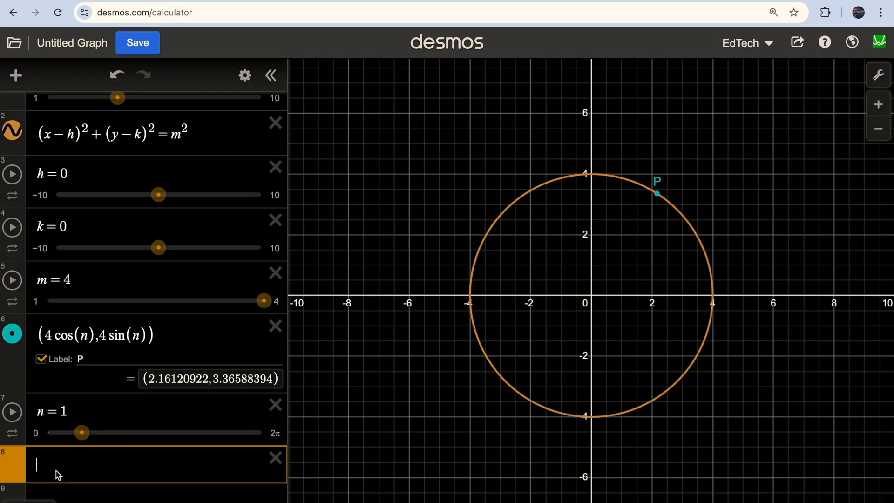
- Test the n slider by hand and by animation so P travels around the circle, and pause the animation
{"action": "left_click_drag", "start_coordinate": [82, 432], "coordinate": [113, 406]}
{"action": "left_click", "coordinate": [13, 412]}
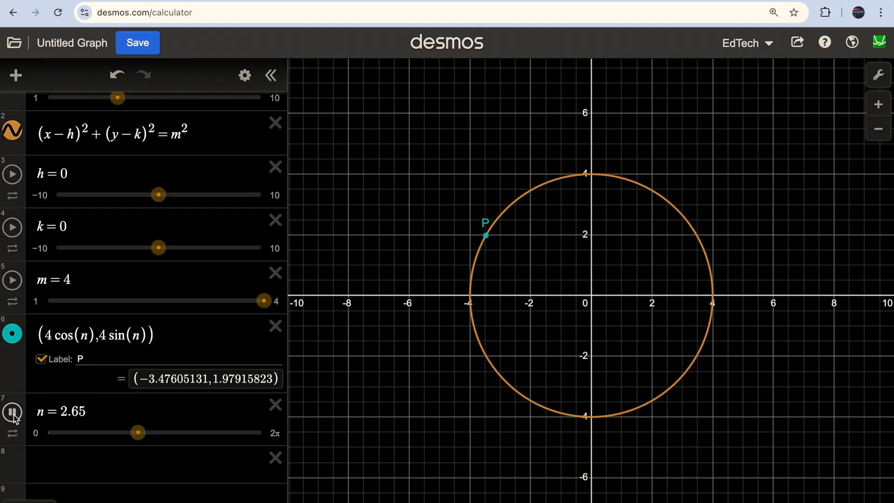
{"action": "left_click", "coordinate": [14, 416]}
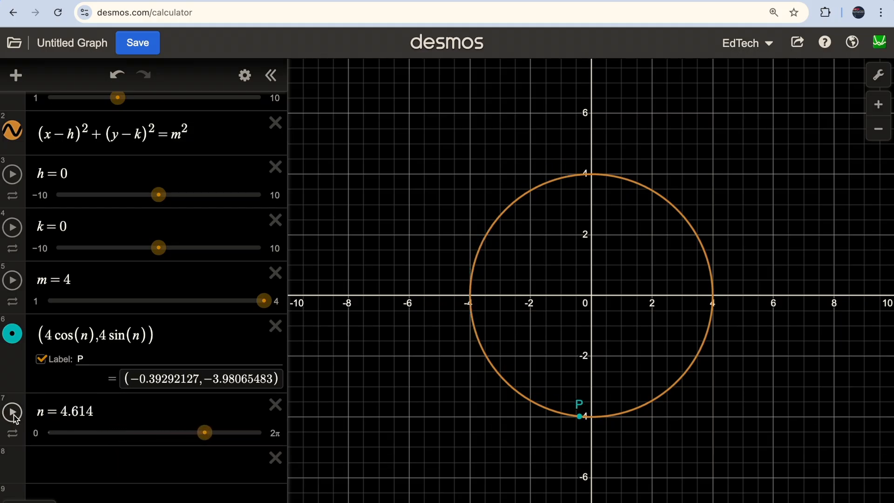
- Clear the P label text and keep the label on so the point displays its coordinates
{"action": "left_click", "coordinate": [87, 361]}
{"action": "key", "text": "BackSpace"}
{"action": "left_click", "coordinate": [41, 360]}
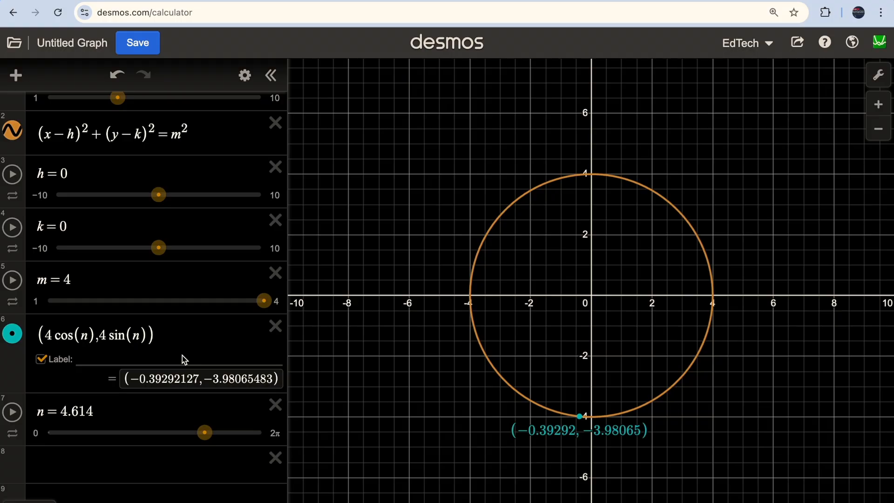
- Assign the circle point (4cos(n), 4sin(n)) the name A in its expression and add an empty expression below it
{"action": "scroll", "coordinate": [182, 356], "scroll_direction": "down", "scroll_amount": 1}
{"action": "left_click", "coordinate": [69, 450]}
{"action": "left_click", "coordinate": [39, 321]}
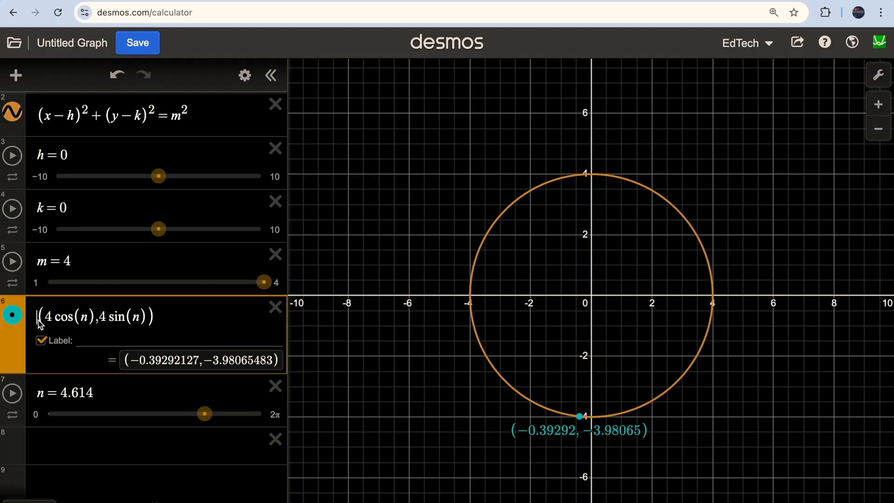
{"action": "type", "text": "A="}
{"action": "key", "text": "Return"}
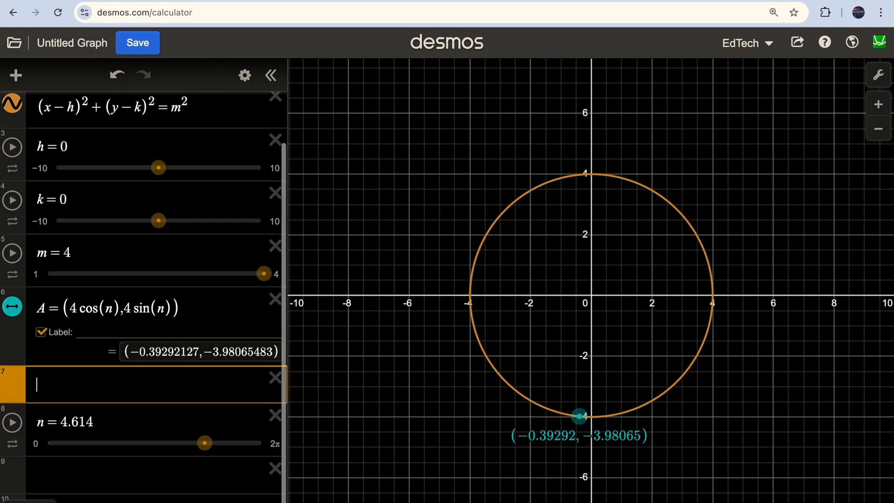
- Define a second point B = (4cos(n), 0) on the x-axis directly in line with A
{"action": "type", "text": "B="}
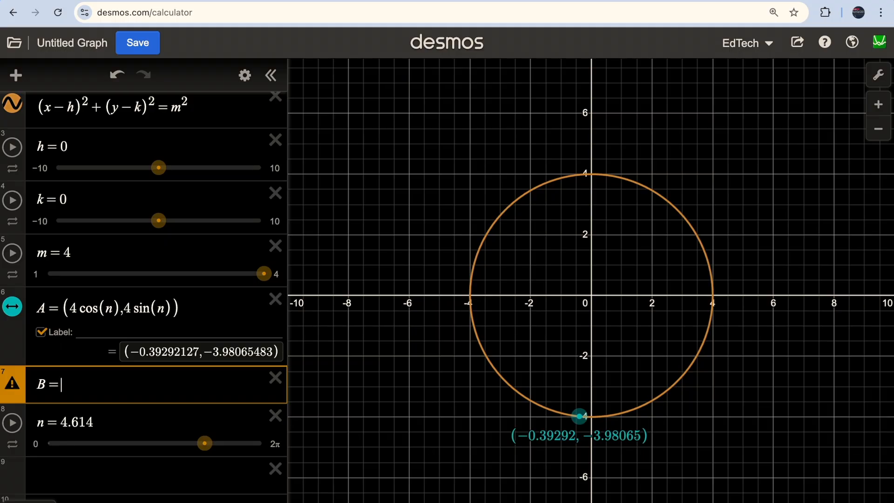
{"action": "type", "text": "4cos(n"}
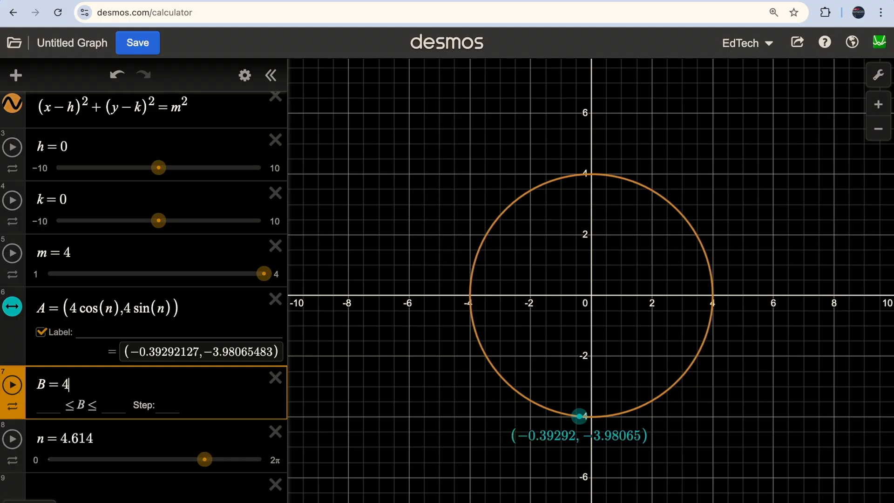
{"action": "key", "text": "Left"}
{"action": "key", "text": "Left"}
{"action": "key", "text": "Left"}
{"action": "key", "text": "Left"}
{"action": "key", "text": "Left"}
{"action": "key", "text": "Left"}
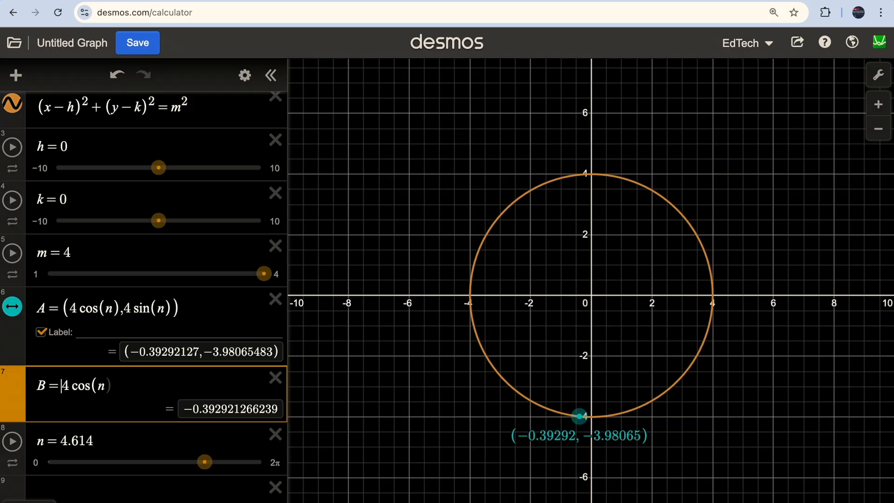
{"action": "type", "text": "("}
{"action": "key", "text": "Right"}
{"action": "key", "text": "Right"}
{"action": "key", "text": "Right"}
{"action": "key", "text": "Right"}
{"action": "key", "text": "Right"}
{"action": "key", "text": "Right"}
{"action": "key", "text": "Right"}
{"action": "key", "text": "Right"}
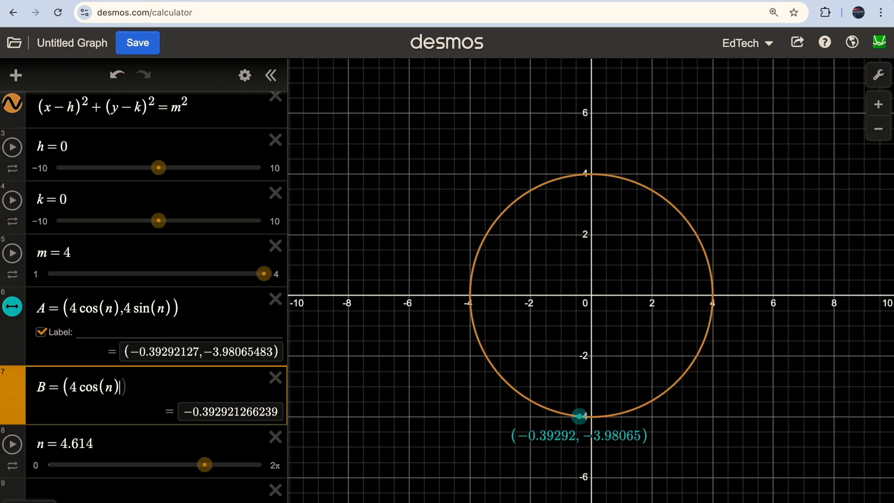
{"action": "type", "text": ",0"}
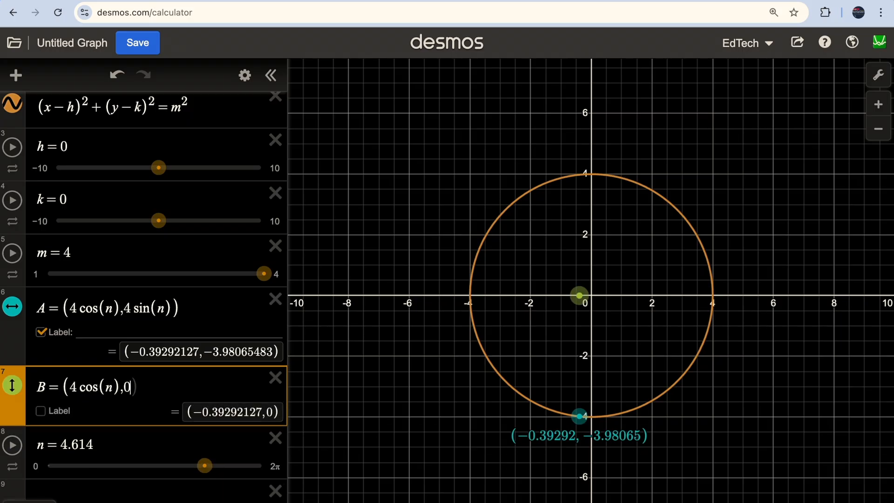
- Add the point list A,B in the empty expression below the n slider and turn on connecting lines for it
{"action": "scroll", "coordinate": [154, 407], "scroll_direction": "down", "scroll_amount": 1}
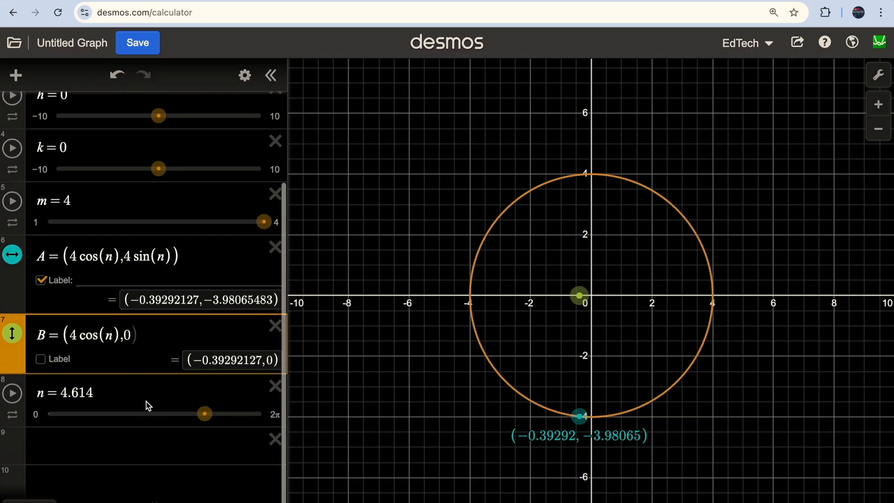
{"action": "left_click", "coordinate": [73, 443]}
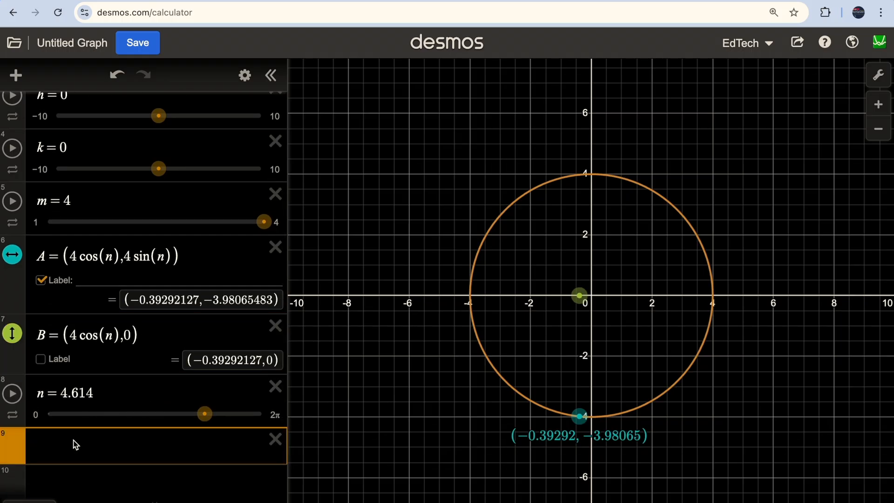
{"action": "type", "text": "A,B"}
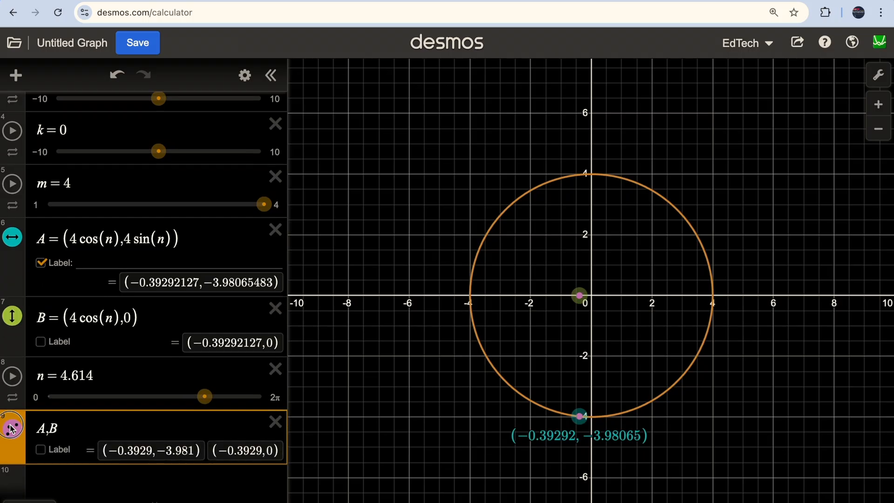
{"action": "left_click", "coordinate": [12, 428]}
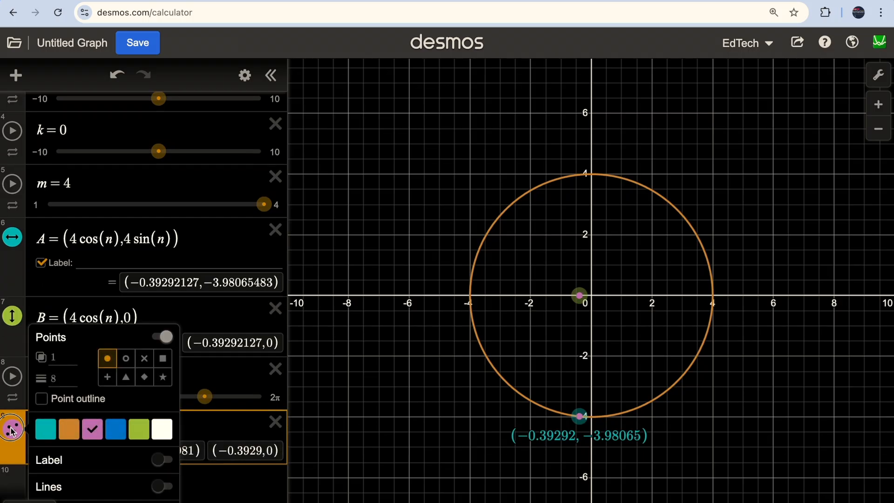
{"action": "left_click", "coordinate": [163, 486]}
{"action": "left_click", "coordinate": [205, 480]}
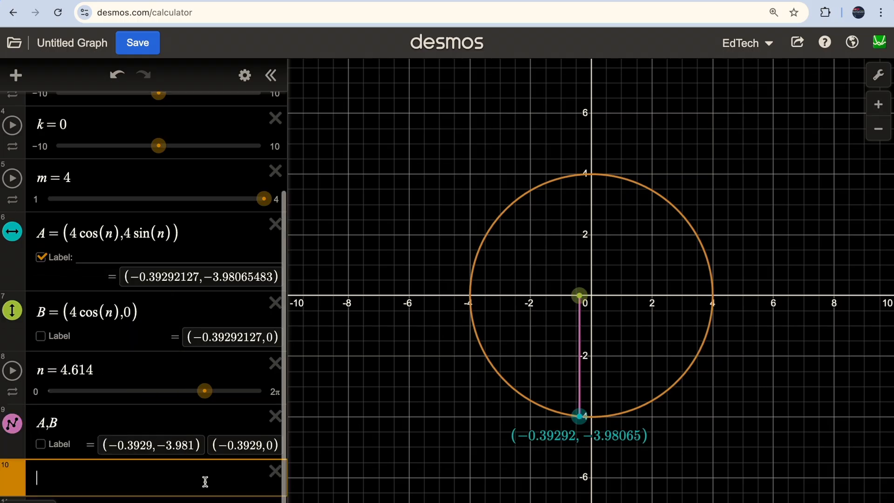
- Extend the connected point list to A,B,(0,0),A so the segments close into a triangle
{"action": "left_click", "coordinate": [69, 421]}
{"action": "type", "text": ",(o,o"}
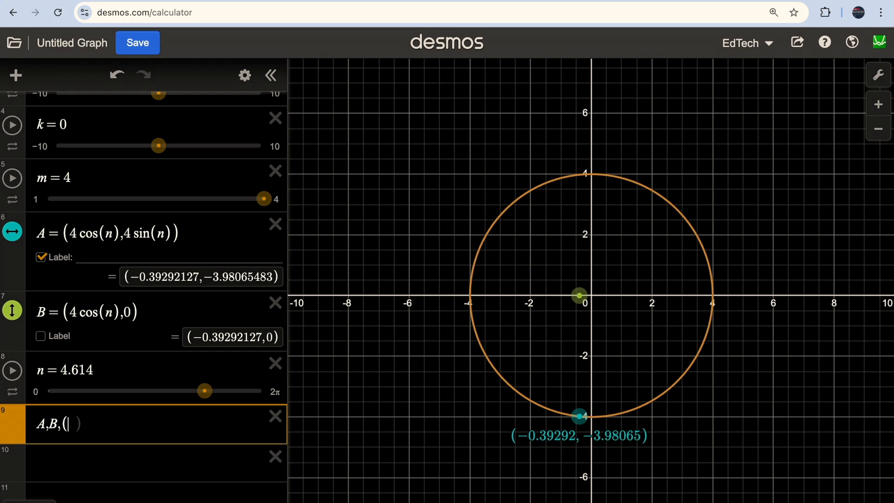
{"action": "key", "text": "BackSpace"}
{"action": "key", "text": "BackSpace"}
{"action": "key", "text": "BackSpace"}
{"action": "type", "text": "0,0"}
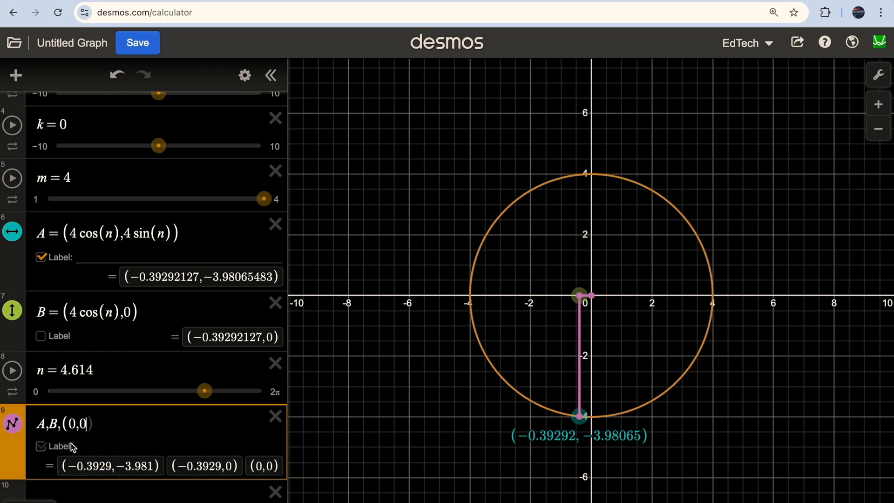
{"action": "type", "text": "),"}
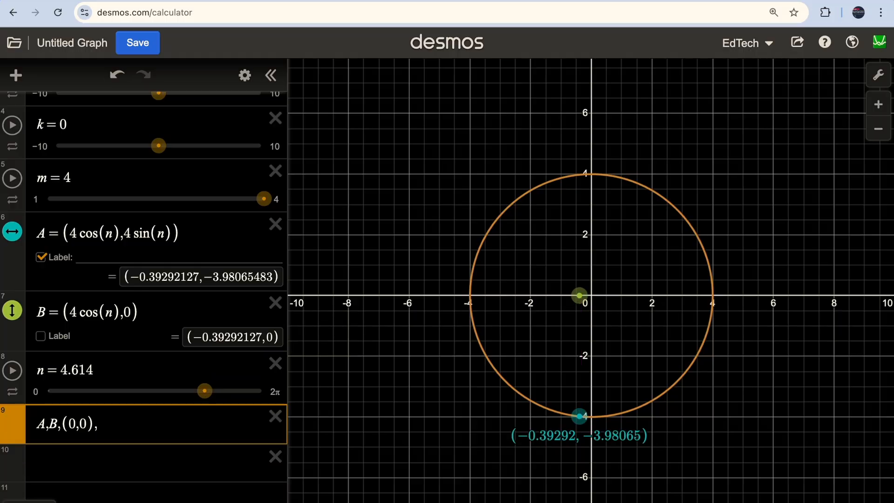
{"action": "type", "text": "A"}
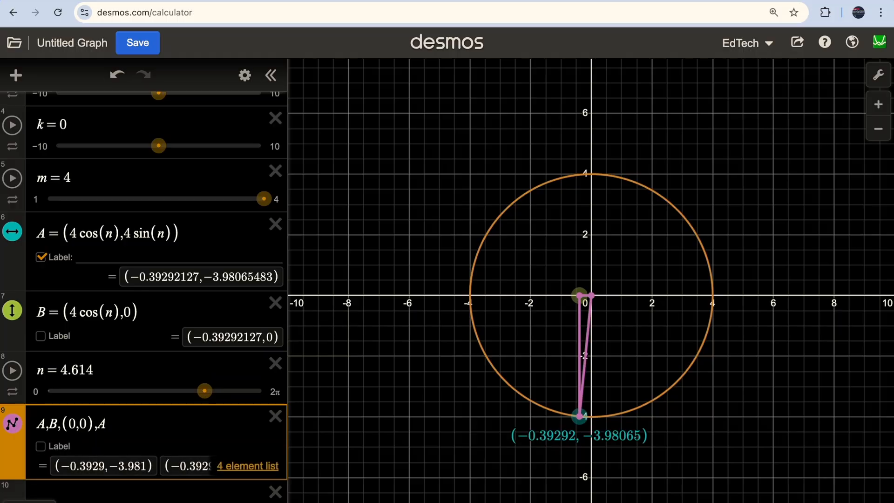
{"action": "left_click", "coordinate": [76, 498]}
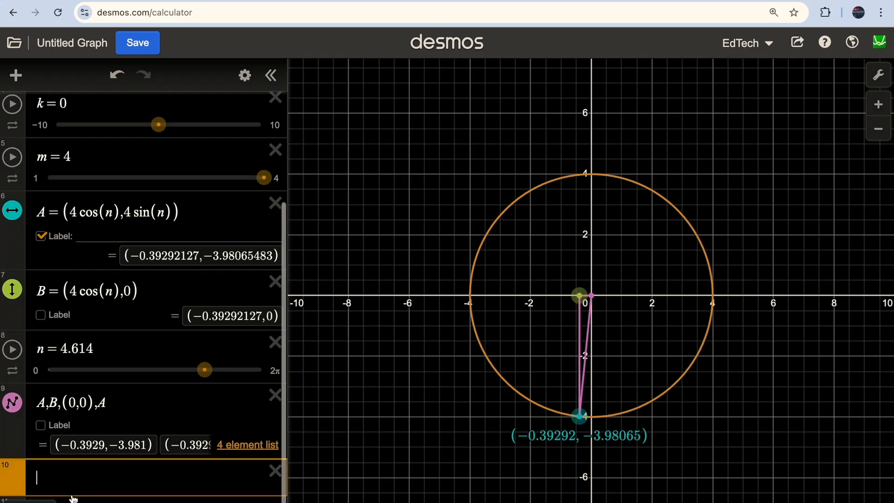
- Animate n to move the triangle around the circle, and set the n slider to 0.84
{"action": "left_click", "coordinate": [14, 350]}
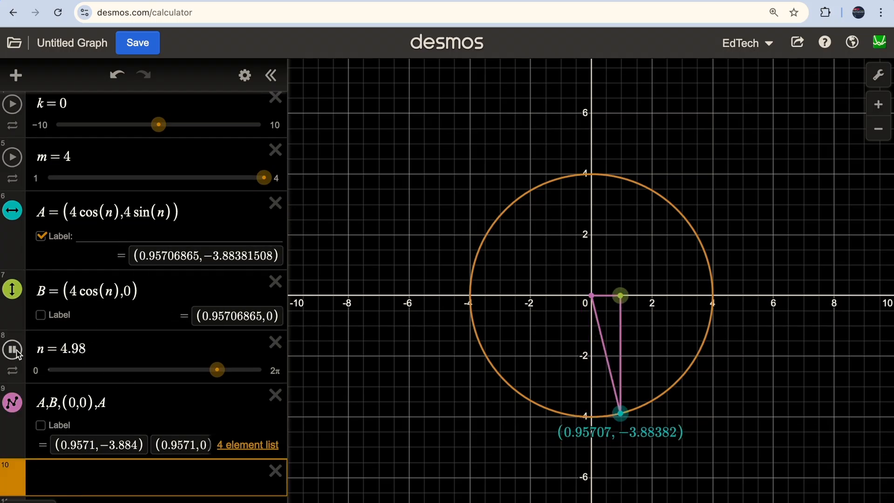
{"action": "left_click_drag", "start_coordinate": [174, 370], "coordinate": [77, 353]}
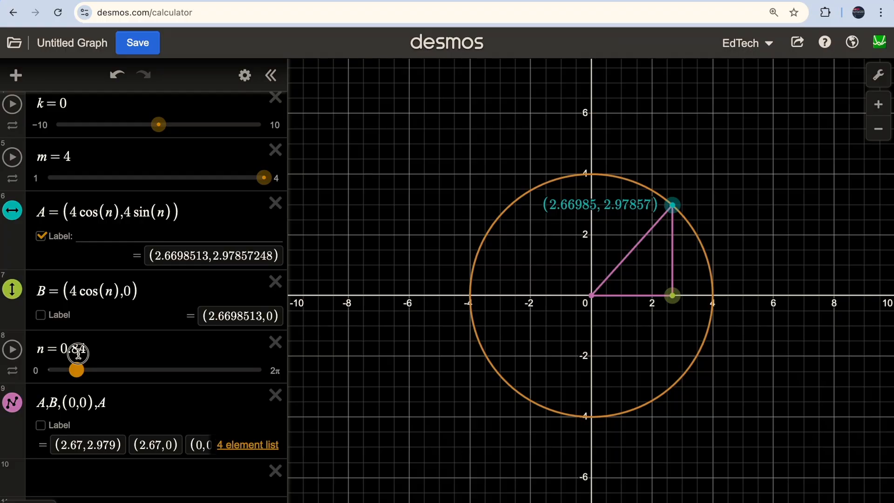
{"action": "left_click_drag", "start_coordinate": [78, 353], "coordinate": [78, 353]}
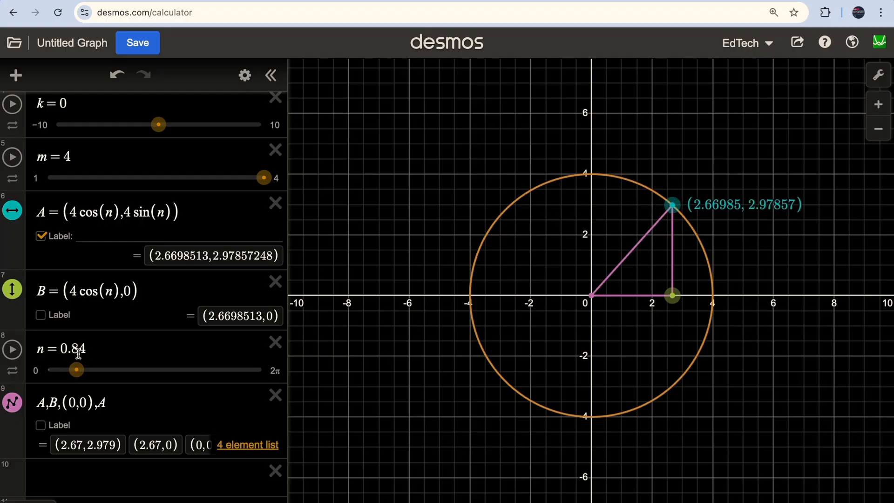